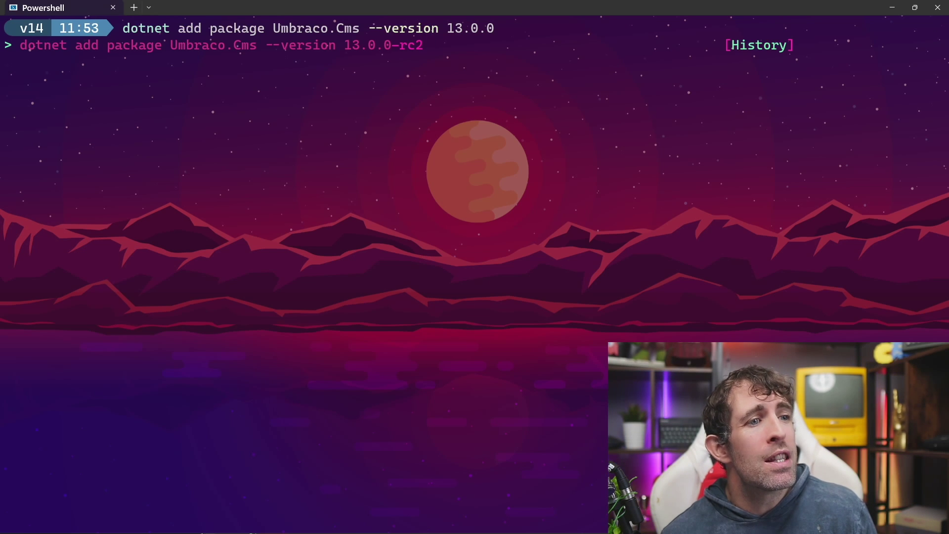
Mark up the --version 13.0.0 install command and the 'My Sample Site' project command with the pen
mouse_move(457, 4)
left_mouse_down()
mouse_move(444, 12)
mouse_move(572, 94)
mouse_move(476, 4)
left_mouse_up()
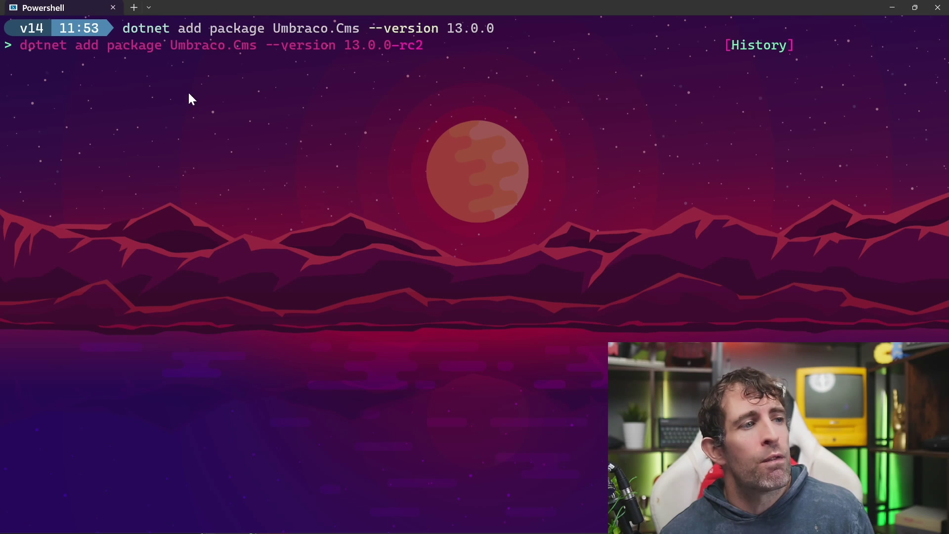
left_click_drag(105, 66, 545, 87)
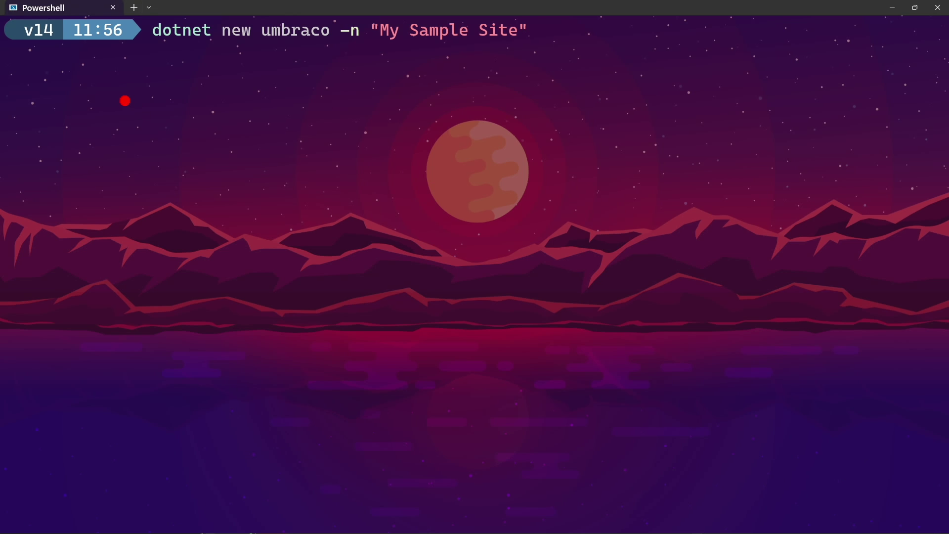
mouse_move(125, 101)
left_mouse_down()
mouse_move(248, 72)
mouse_move(273, 76)
left_mouse_up()
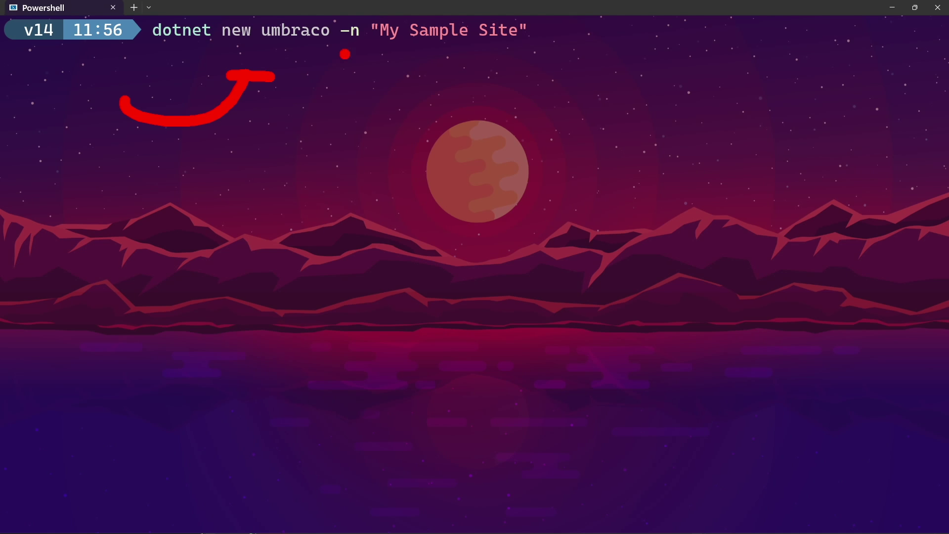
left_click_drag(336, 128, 410, 78)
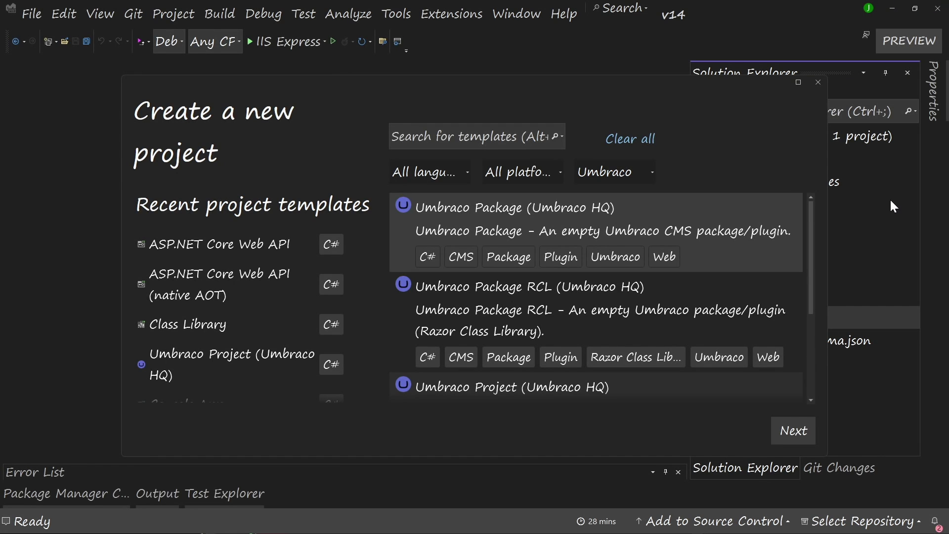
left_click_drag(121, 135, 347, 123)
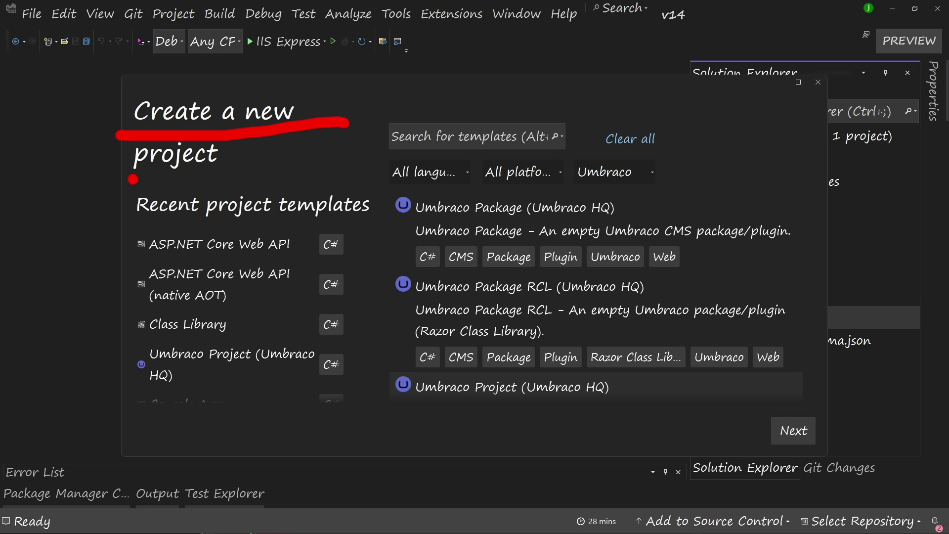
left_click_drag(133, 179, 292, 186)
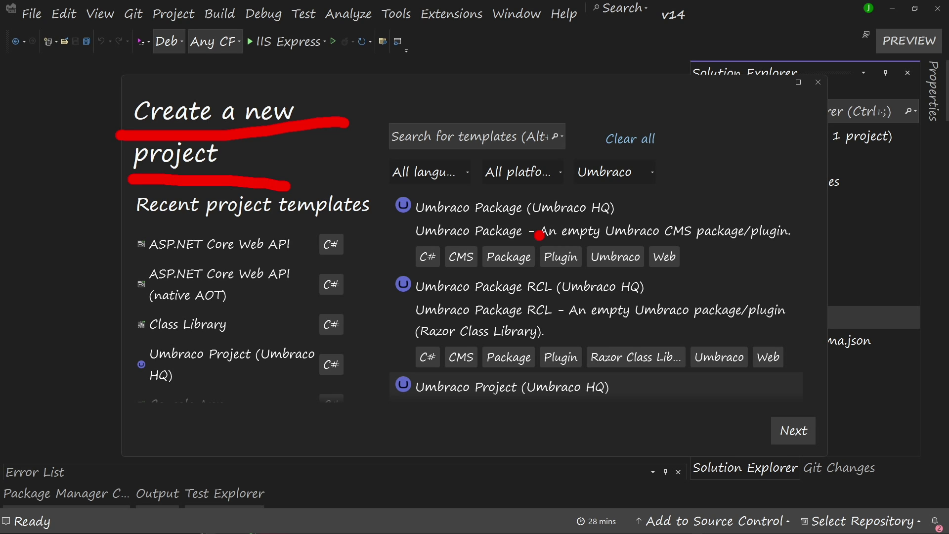
key("Escape")
left_click_drag(622, 132, 615, 131)
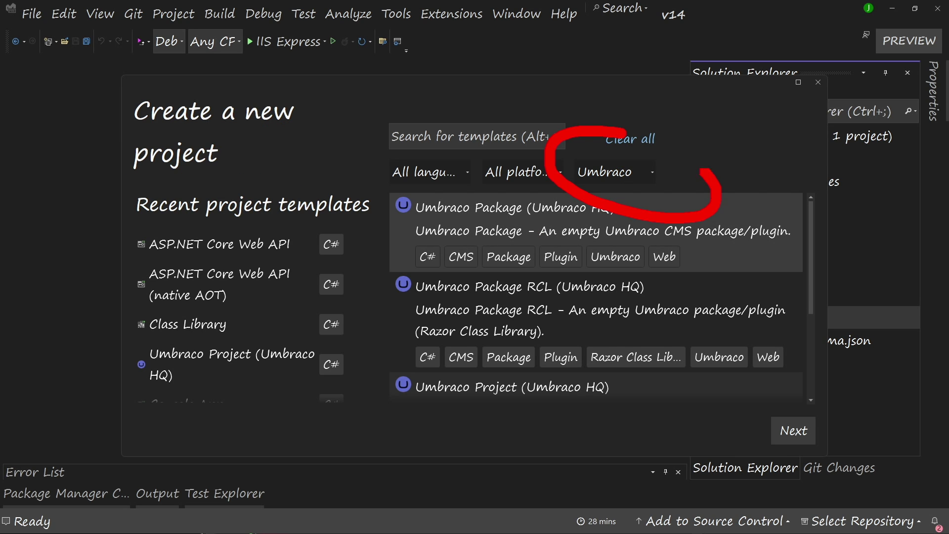
key("Escape")
scroll(547, 263, "down", 1)
left_click_drag(392, 368, 652, 362)
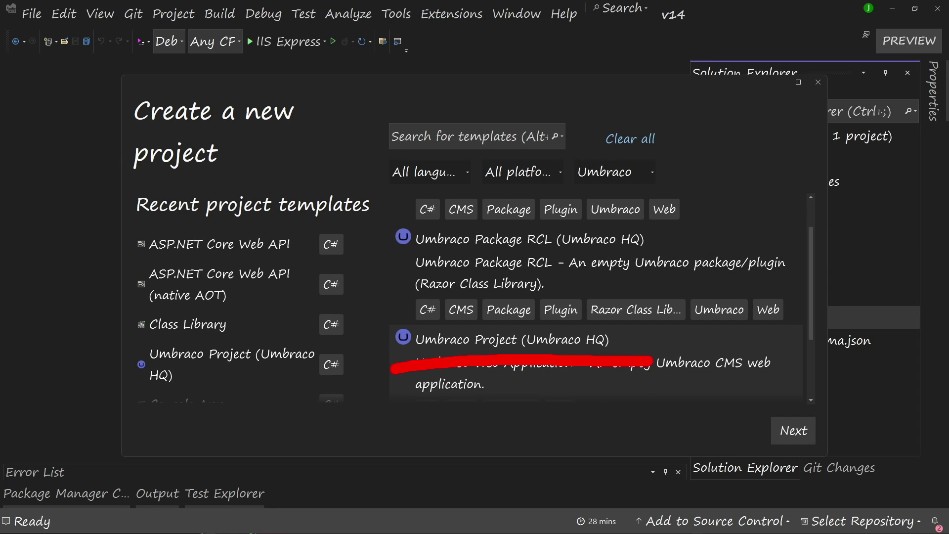
key("Escape")
scroll(661, 371, "down", 1)
mouse_move(574, 395)
left_mouse_down()
mouse_move(625, 343)
mouse_move(670, 352)
left_mouse_up()
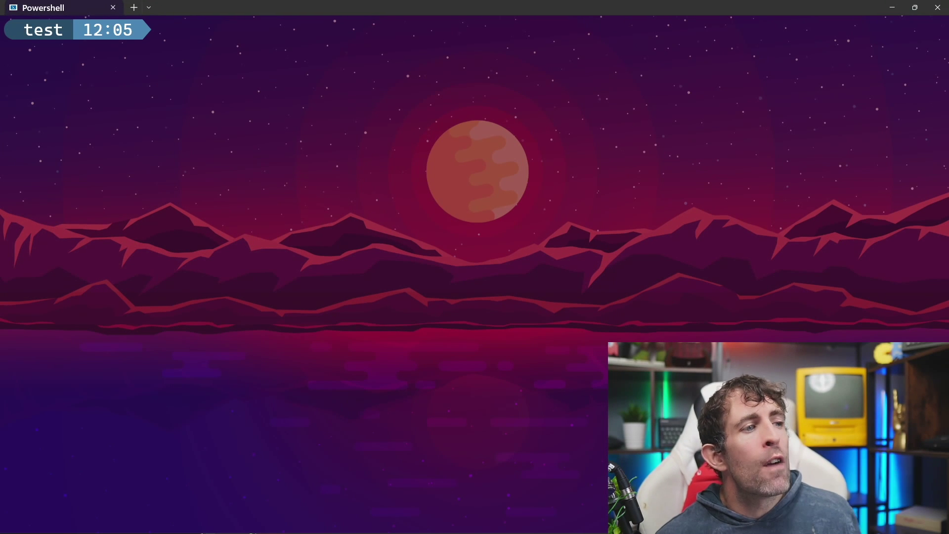
key("Up")
key("Up")
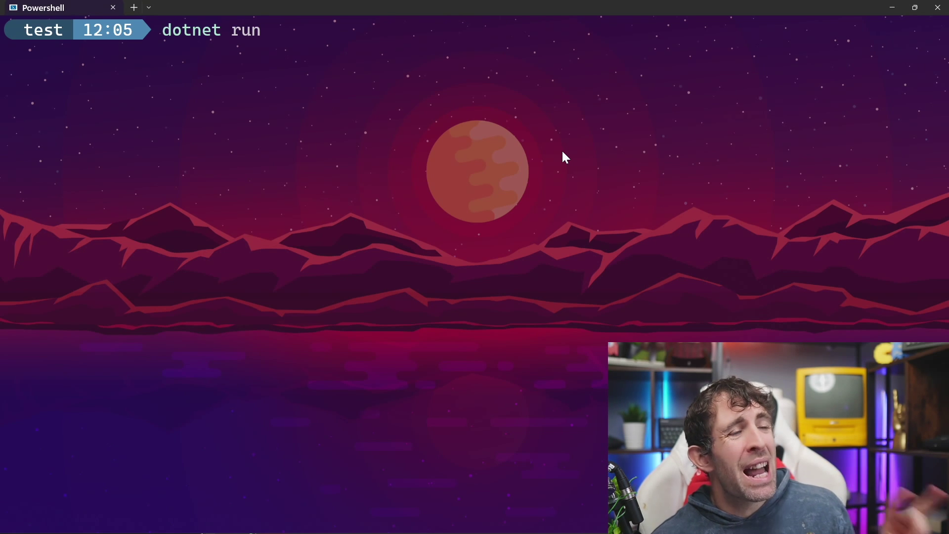
key("Return")
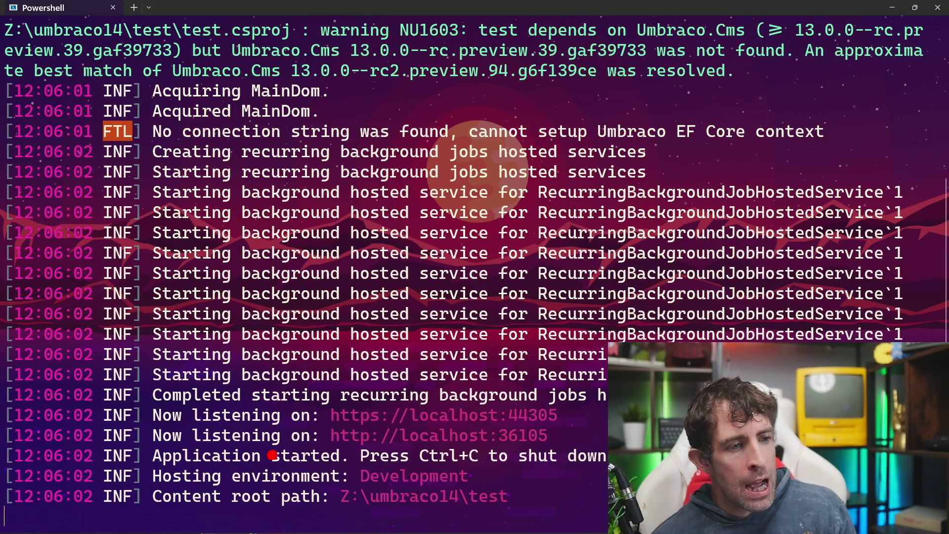
mouse_move(352, 358)
left_mouse_down()
mouse_move(492, 489)
mouse_move(290, 305)
left_mouse_up()
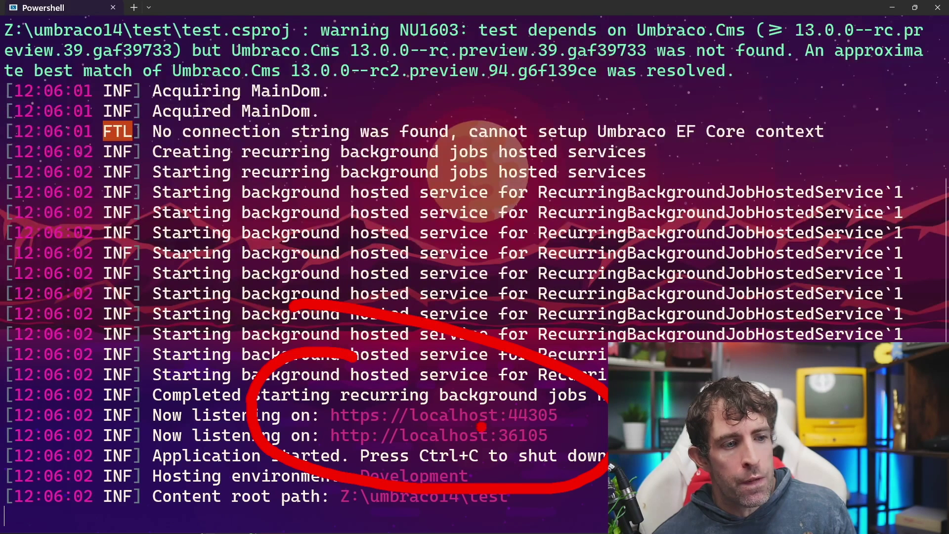
key("Escape")
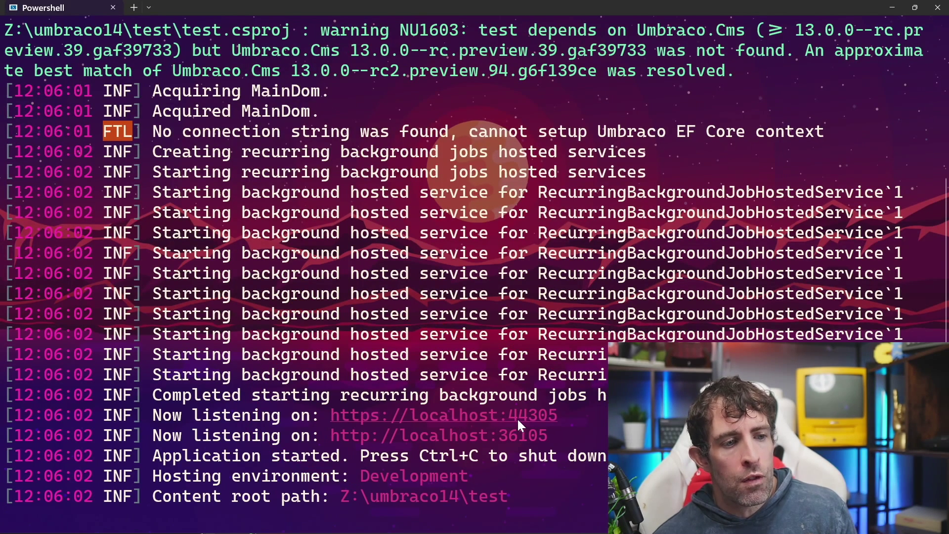
left_click(505, 420, "ctrl")
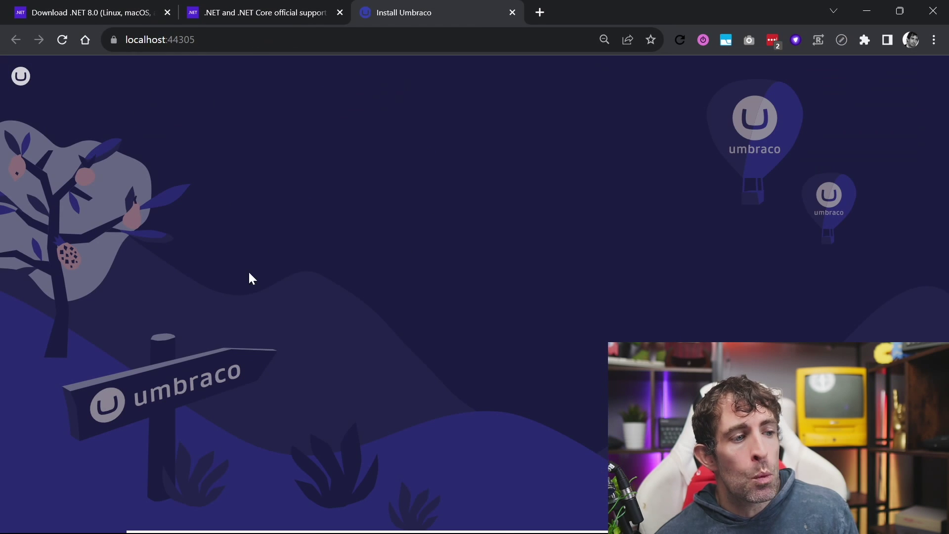
Enter the administrator's name, e-mail and password in the Install Umbraco form
scroll(458, 327, "down", 2)
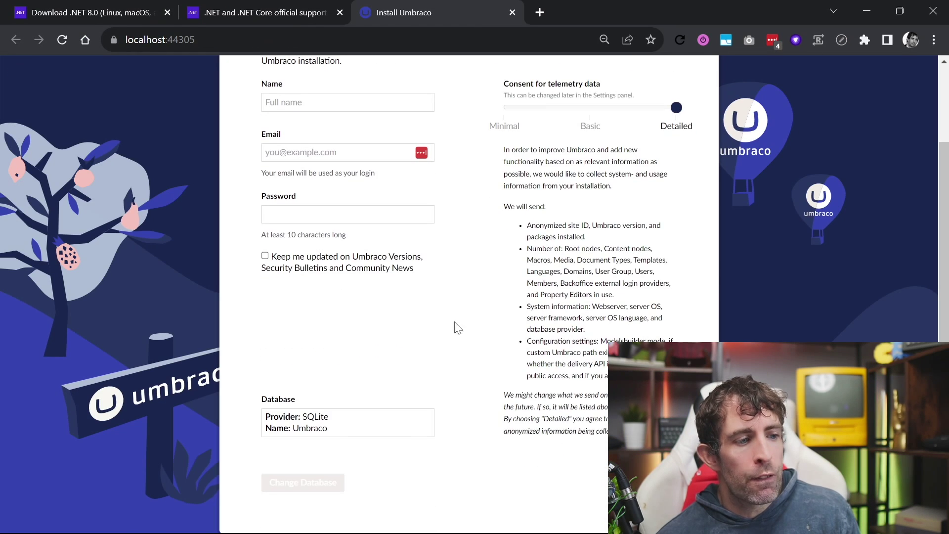
scroll(428, 413, "up", 2)
left_click(316, 197)
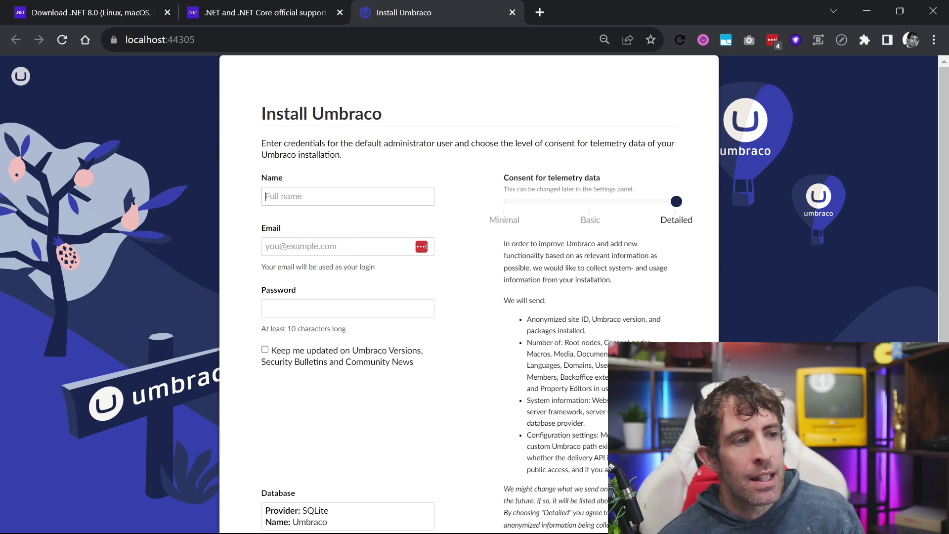
type("jon")
key("Tab")
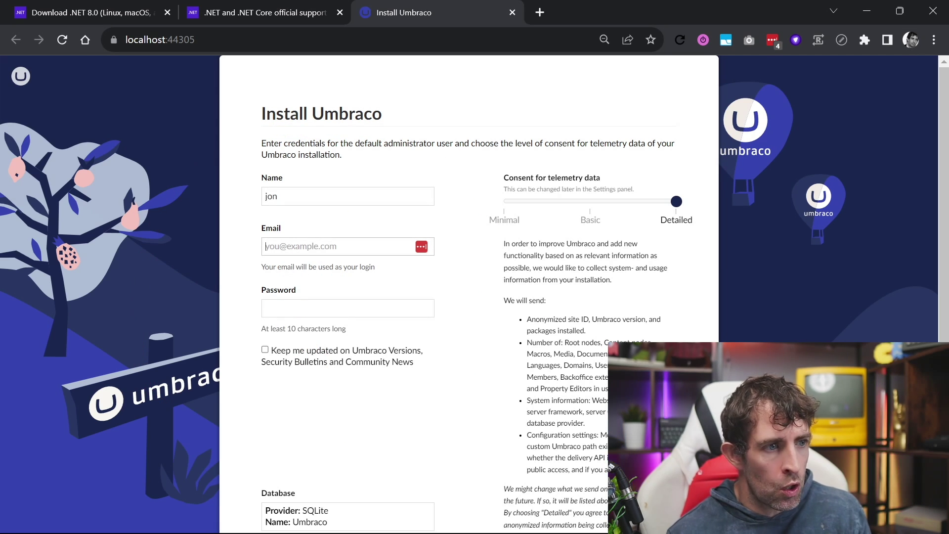
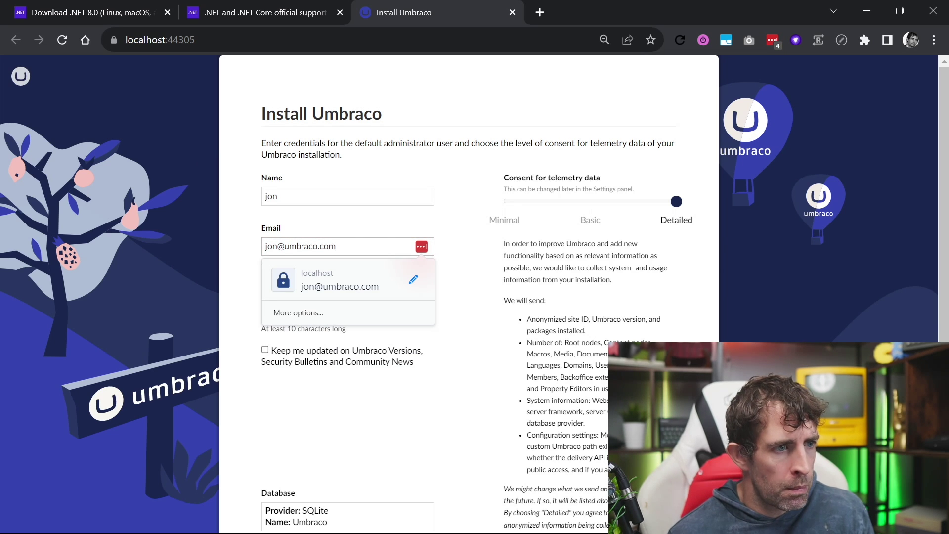
type("u")
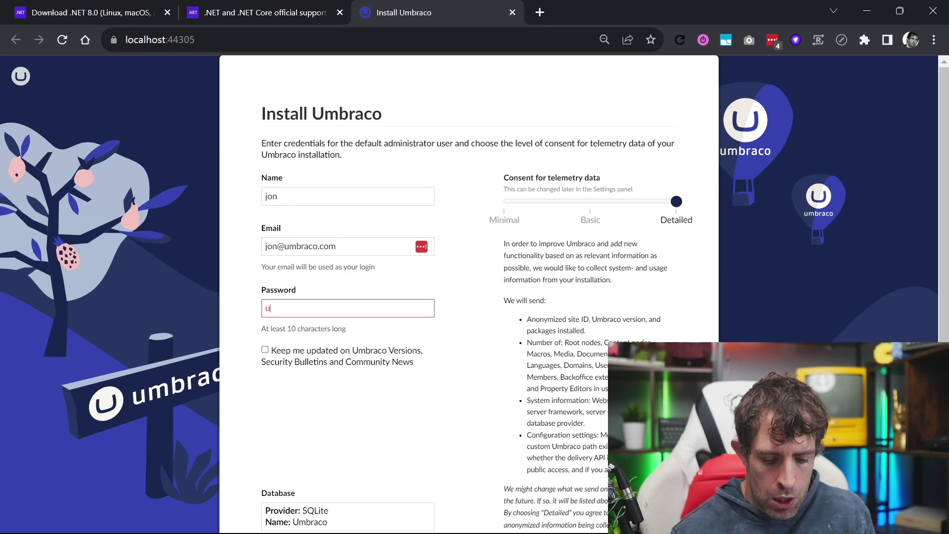
type("mbracoumbraco")
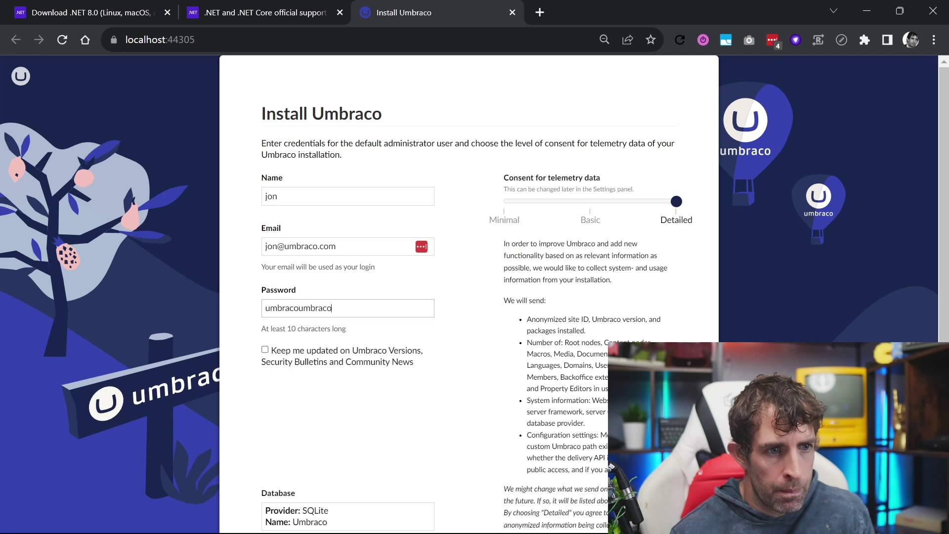
Highlight the database details and open the database configuration settings
scroll(321, 356, "down", 2)
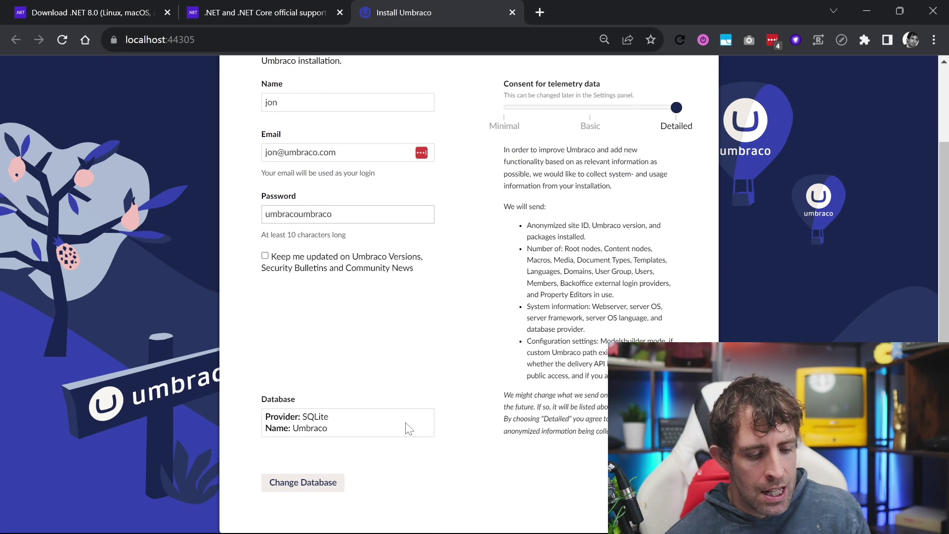
mouse_move(369, 363)
left_mouse_down()
mouse_move(232, 455)
mouse_move(257, 337)
left_mouse_up()
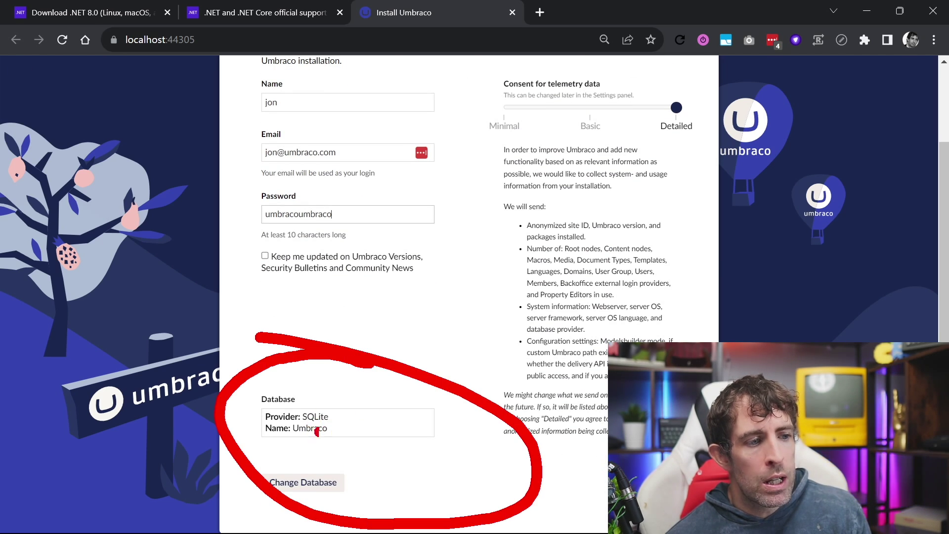
key("Escape")
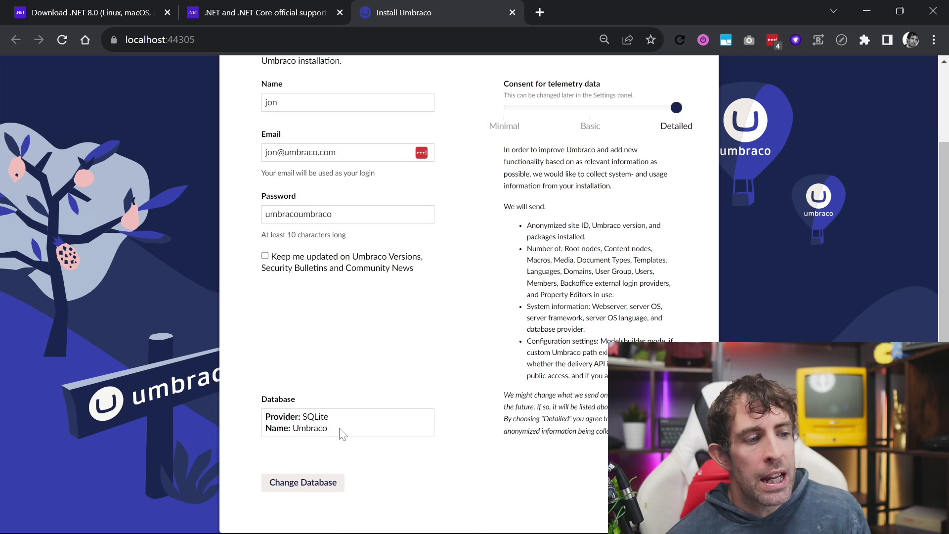
left_click(318, 482)
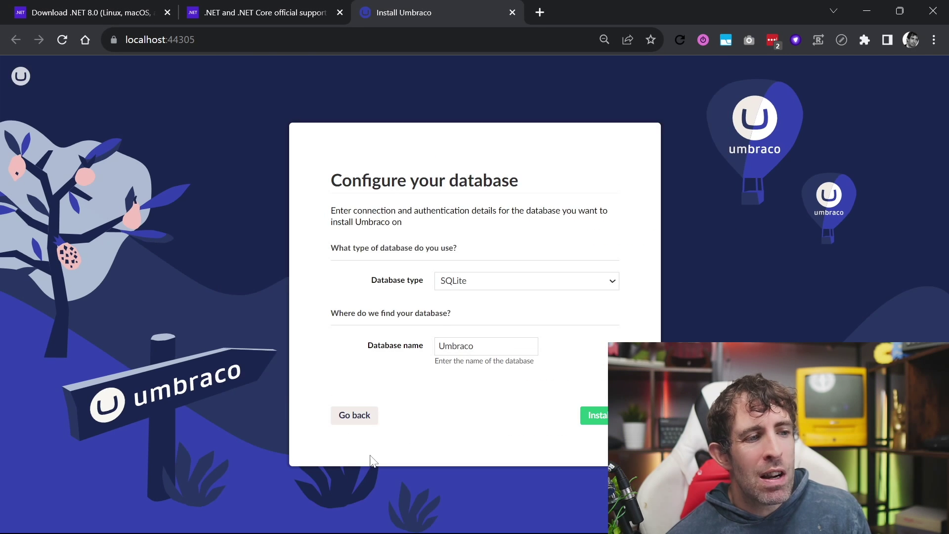
Keep SQLite as the database type and scroll down the installer form
left_click(498, 286)
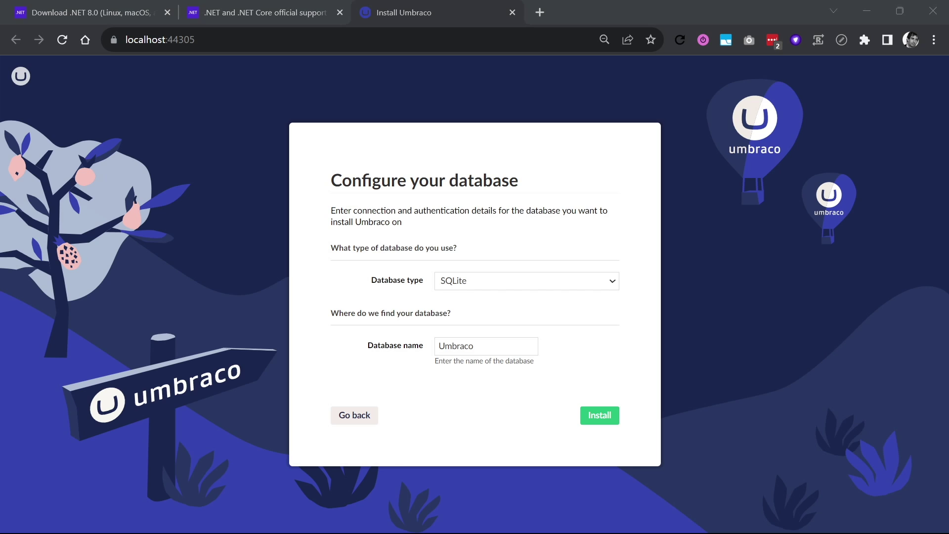
left_click(567, 276)
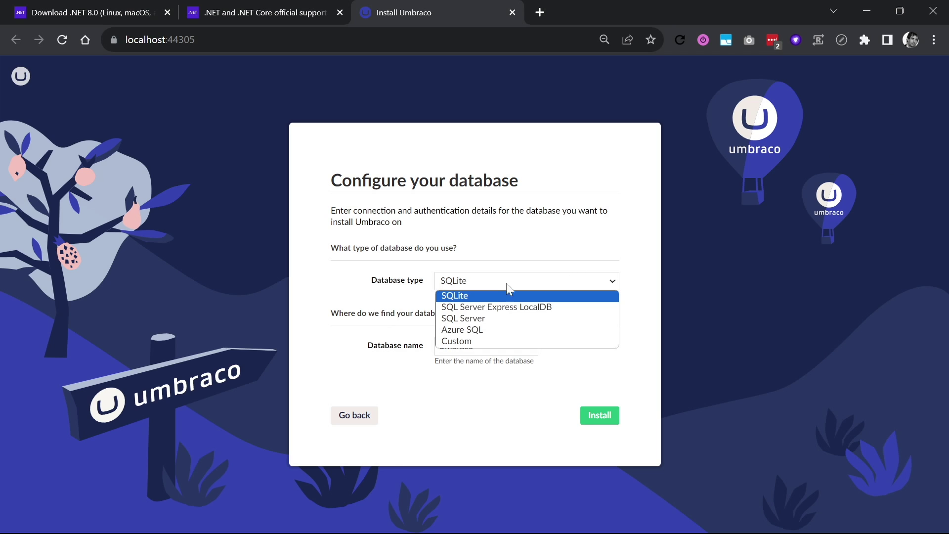
left_click(472, 413)
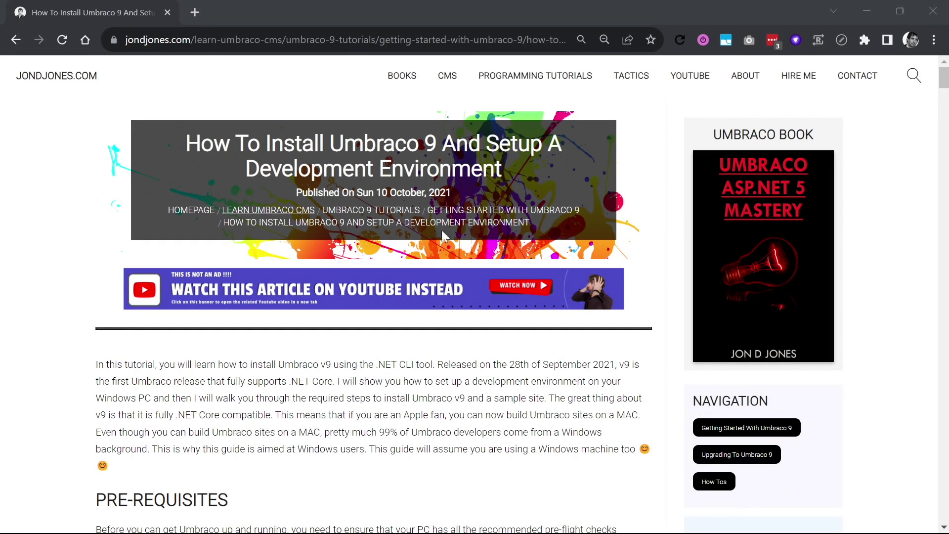
scroll(492, 254, "down", 3)
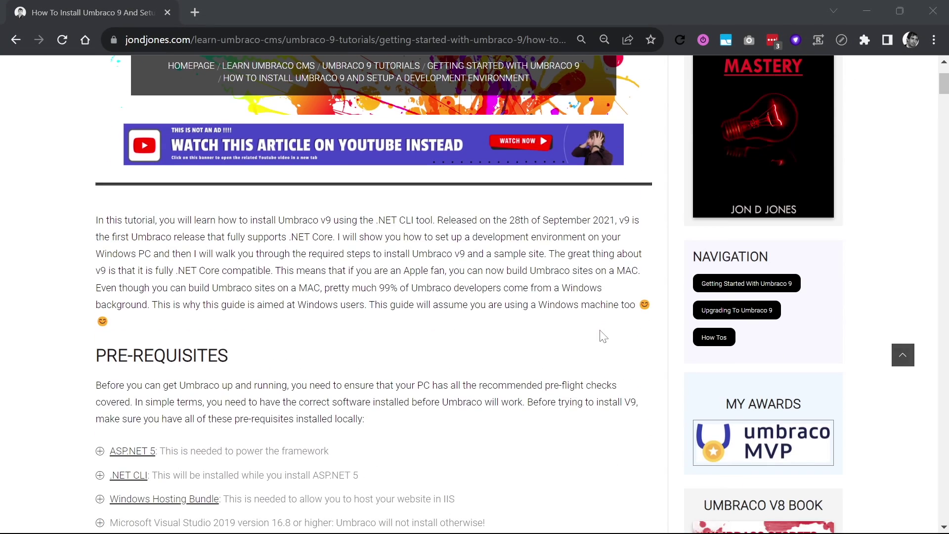
scroll(506, 307, "down", 10)
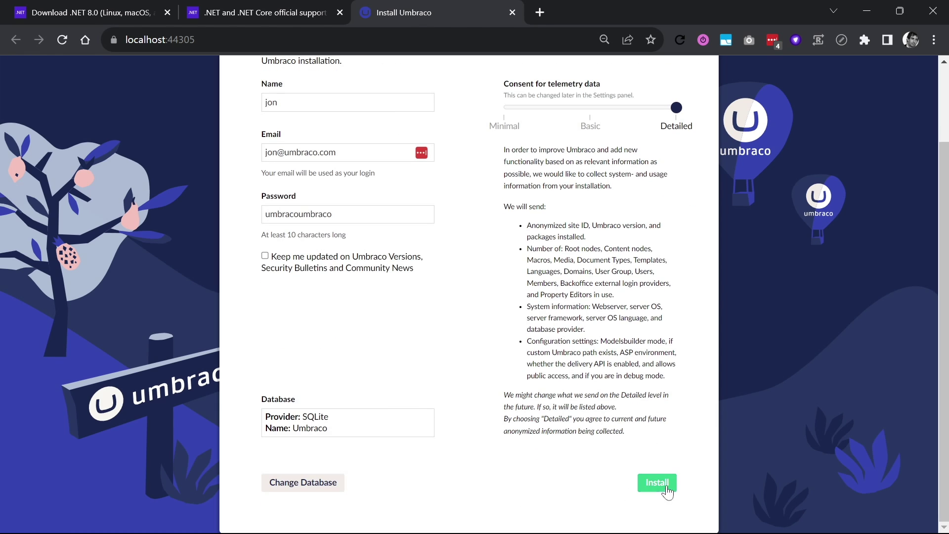
Run the installation, log in to the backoffice, and dismiss the Welcome to Umbraco tour
left_click(657, 482)
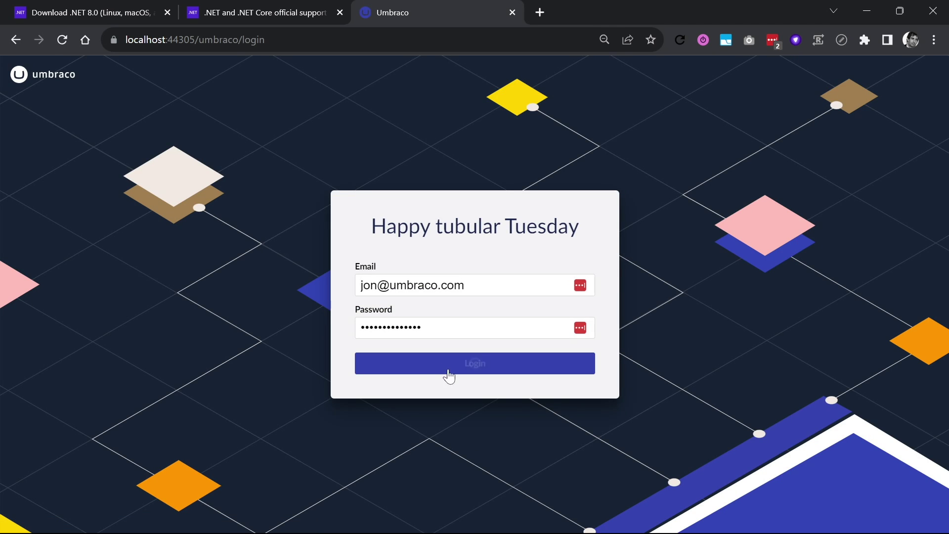
left_click(448, 370)
key("Escape")
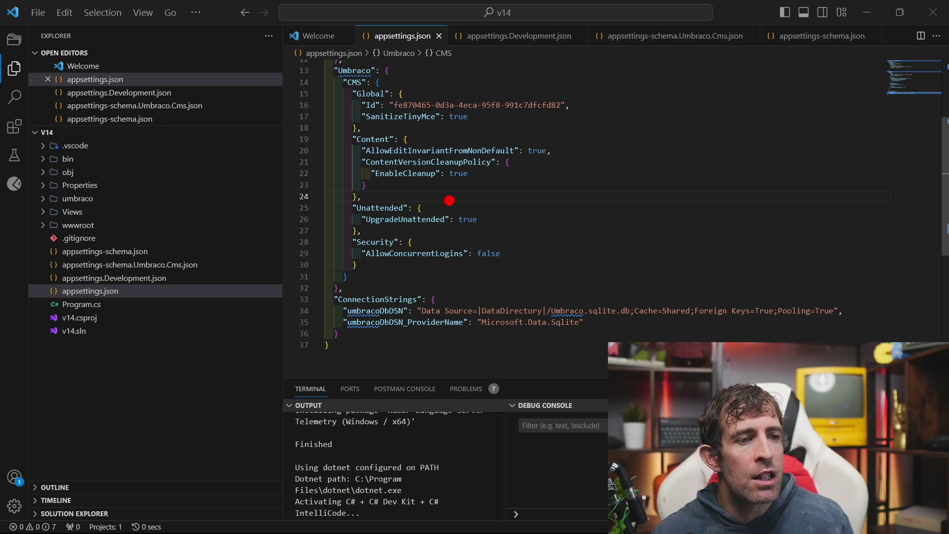
Highlight the Unattended, Security and connection string settings, then restore VS Code to a smaller window
mouse_move(449, 200)
left_mouse_down()
mouse_move(292, 312)
mouse_move(378, 140)
left_mouse_up()
mouse_move(275, 338)
left_mouse_down()
mouse_move(413, 290)
mouse_move(430, 312)
left_mouse_up()
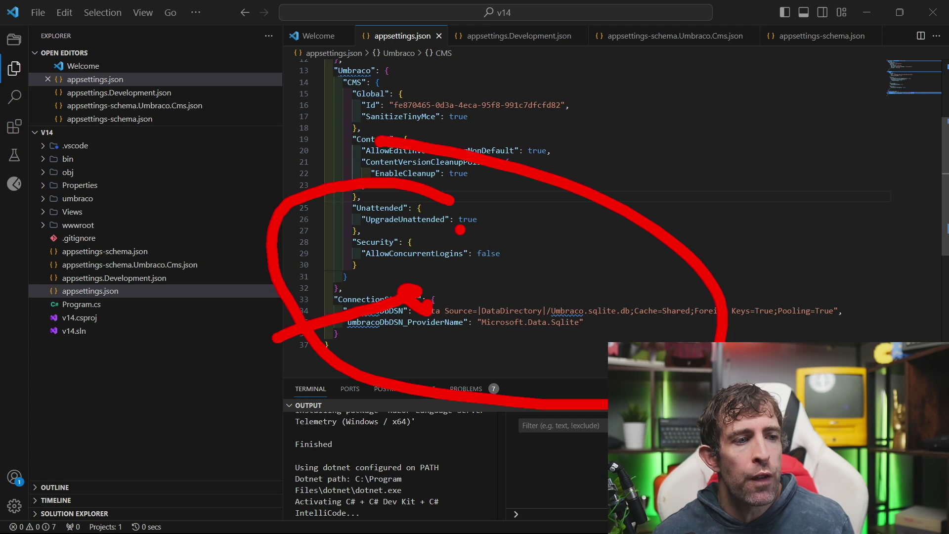
mouse_move(393, 201)
left_mouse_down()
mouse_move(299, 255)
mouse_move(568, 237)
mouse_move(402, 217)
left_mouse_up()
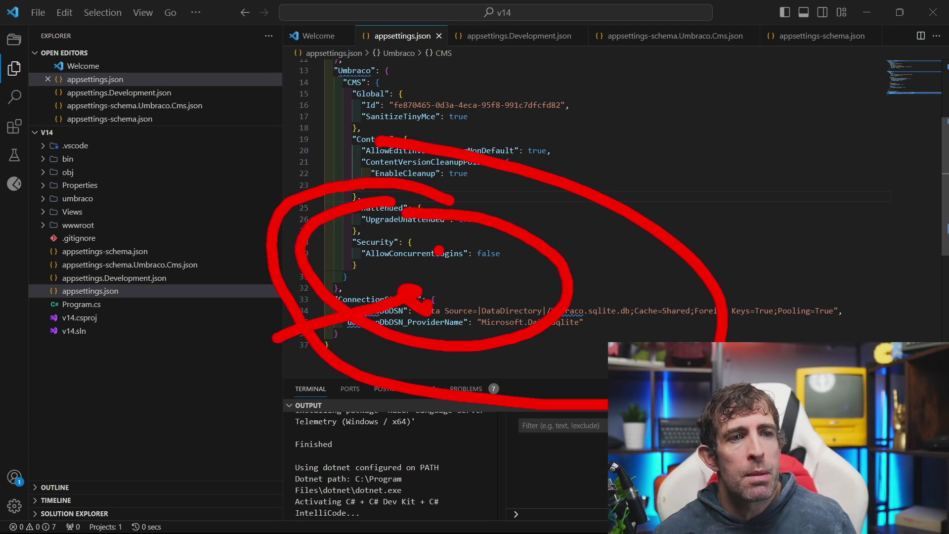
key("Escape")
left_click_drag(749, 13, 689, 70)
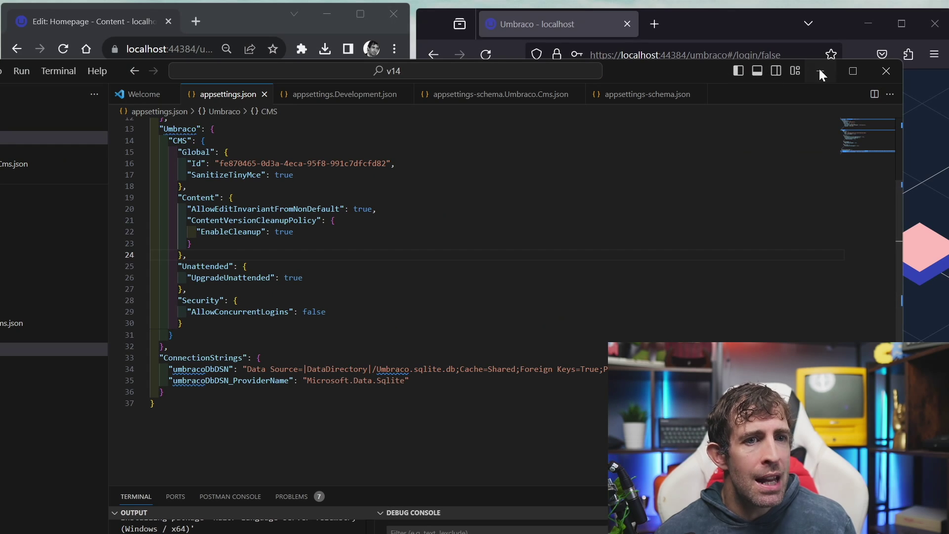
Minimize VS Code, log in to the backoffice in the second browser, and open Homepage
left_click(820, 73)
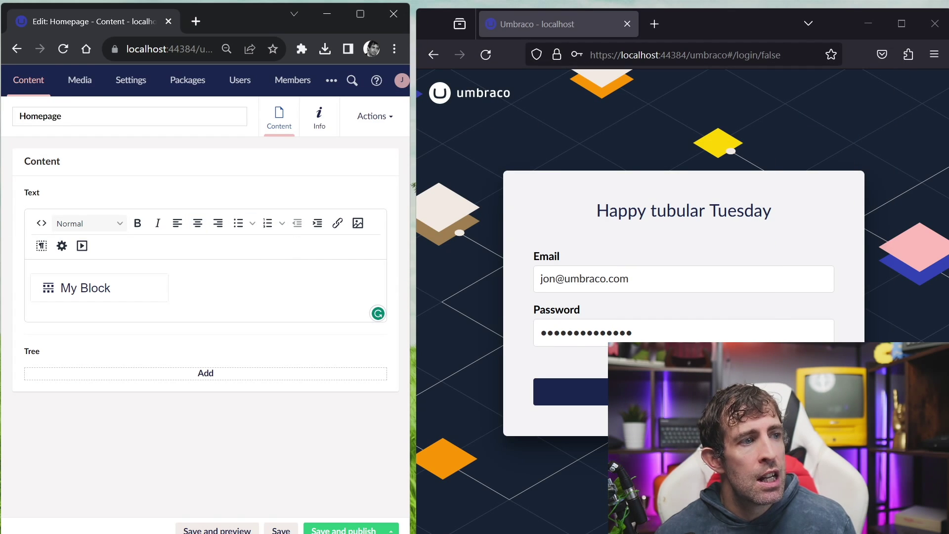
left_click(63, 49)
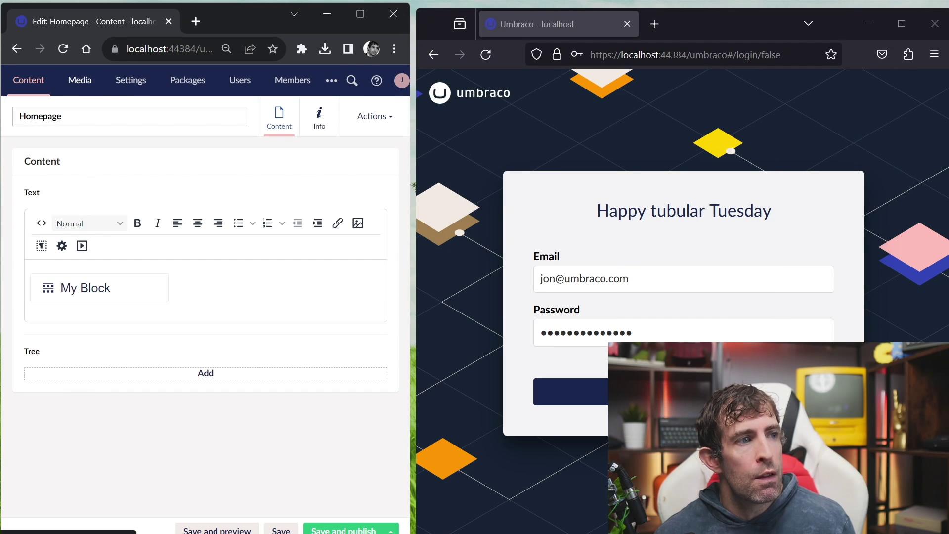
left_click(568, 391)
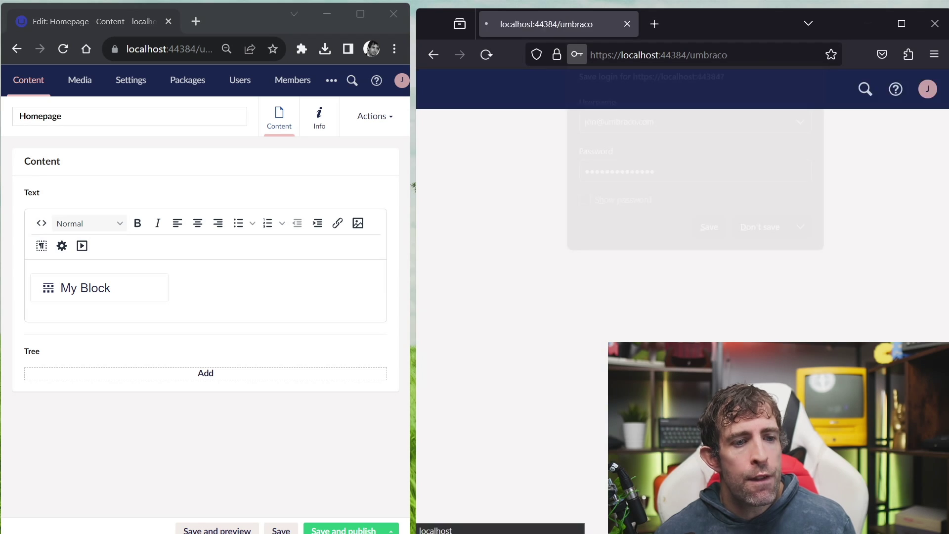
left_click(761, 228)
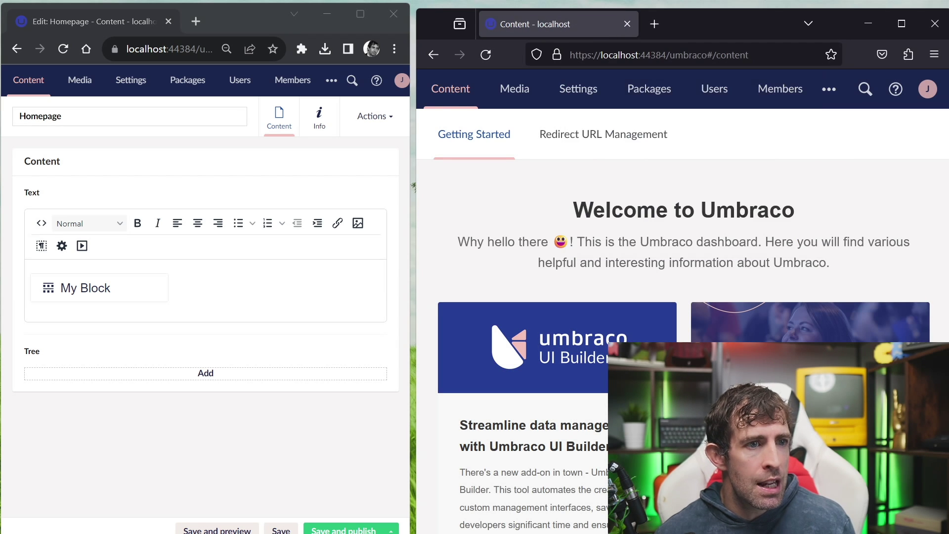
left_click(455, 98)
left_click(483, 176)
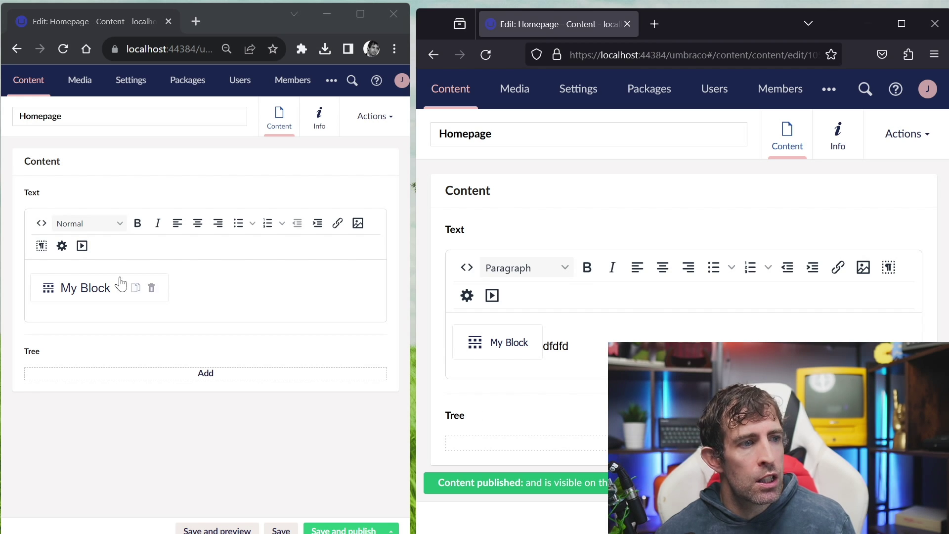
Delete 'fdfd' and My Block from Homepage's text, publish it, and view the Page Tree property
left_click(63, 49)
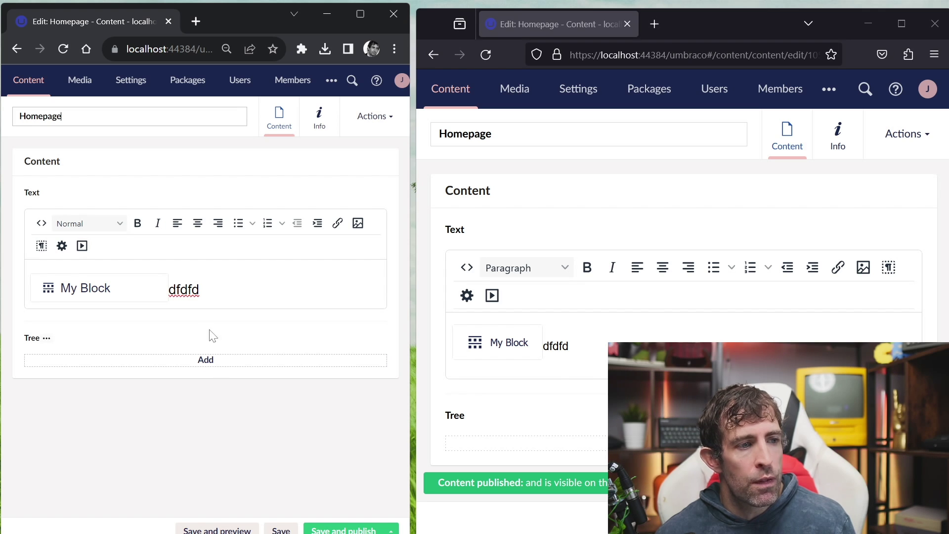
left_click_drag(200, 289, 177, 289)
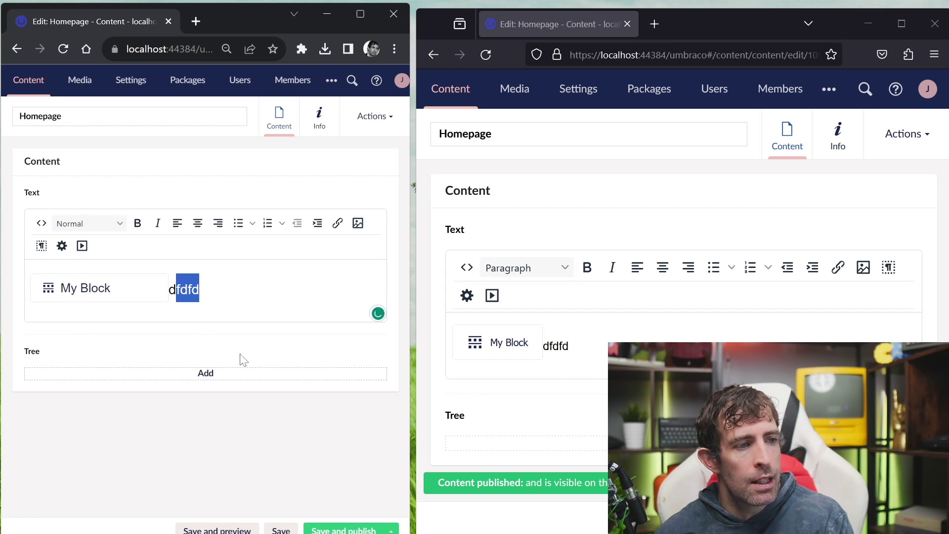
key("BackSpace")
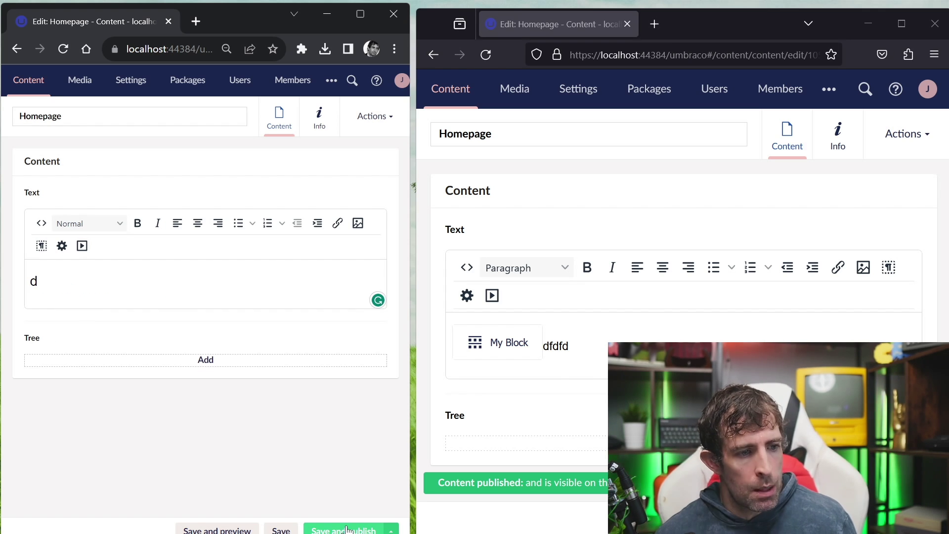
left_click(346, 529)
left_click(483, 57)
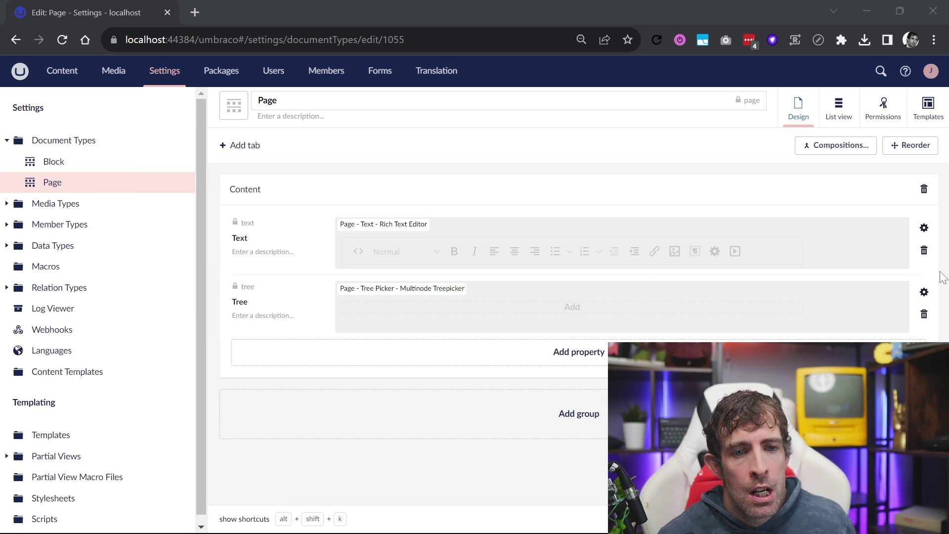
left_click(924, 293)
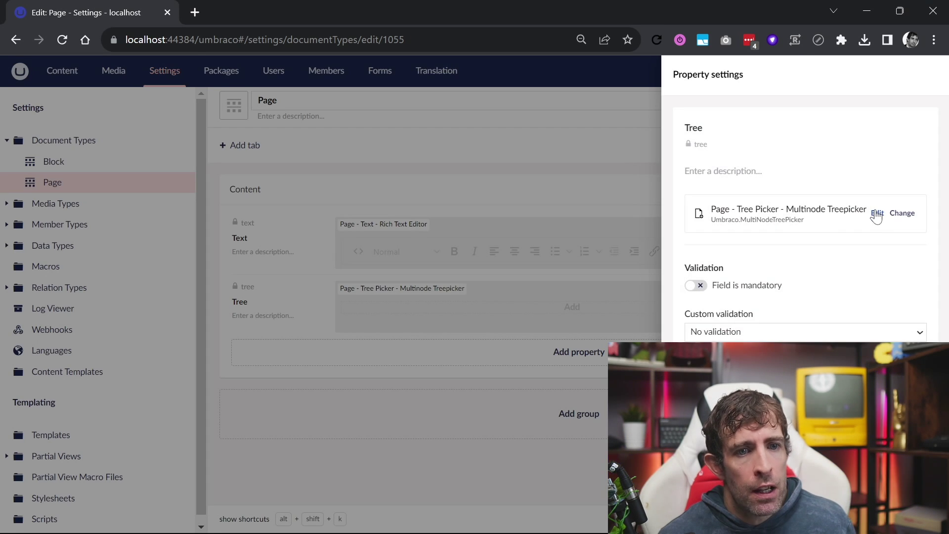
Clear the tree picker's root query and highlight the XPath, pick root node and Dynamic Root options
left_click(877, 215)
left_click(267, 360)
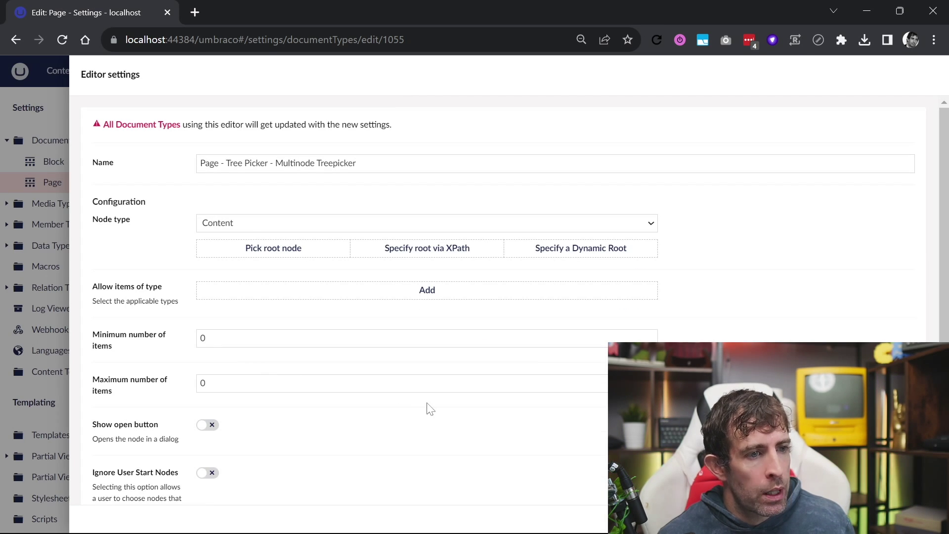
mouse_move(380, 204)
left_mouse_down()
mouse_move(371, 205)
mouse_move(379, 308)
mouse_move(539, 259)
mouse_move(394, 197)
left_mouse_up()
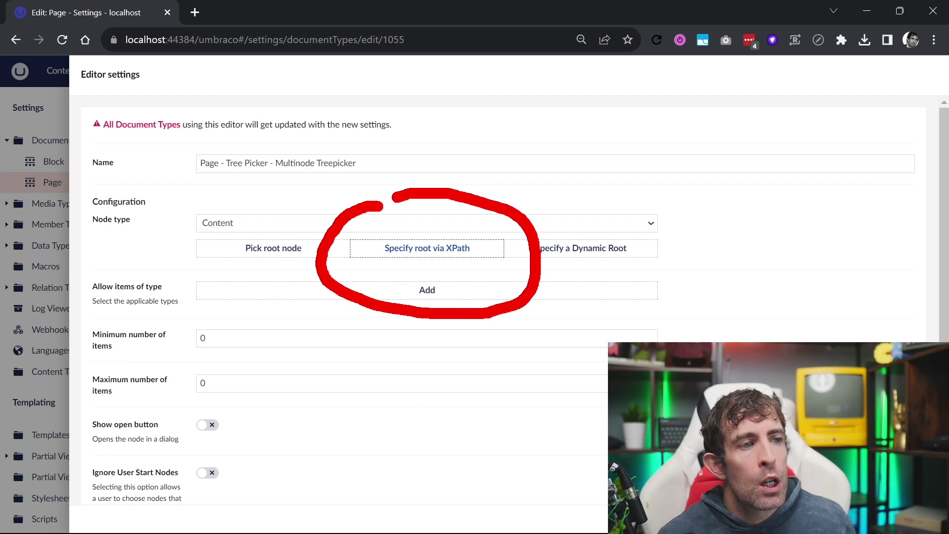
left_click_drag(373, 272, 507, 271)
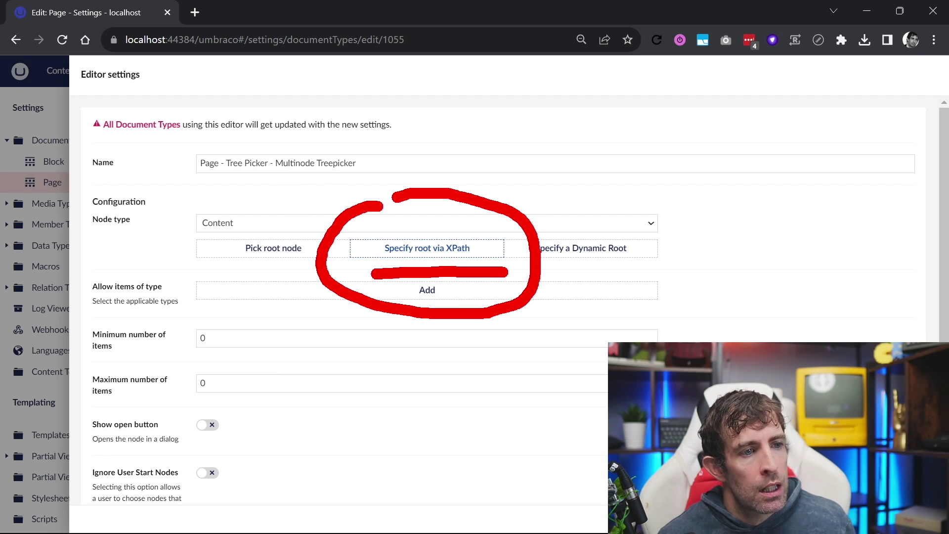
left_click_drag(241, 262, 290, 262)
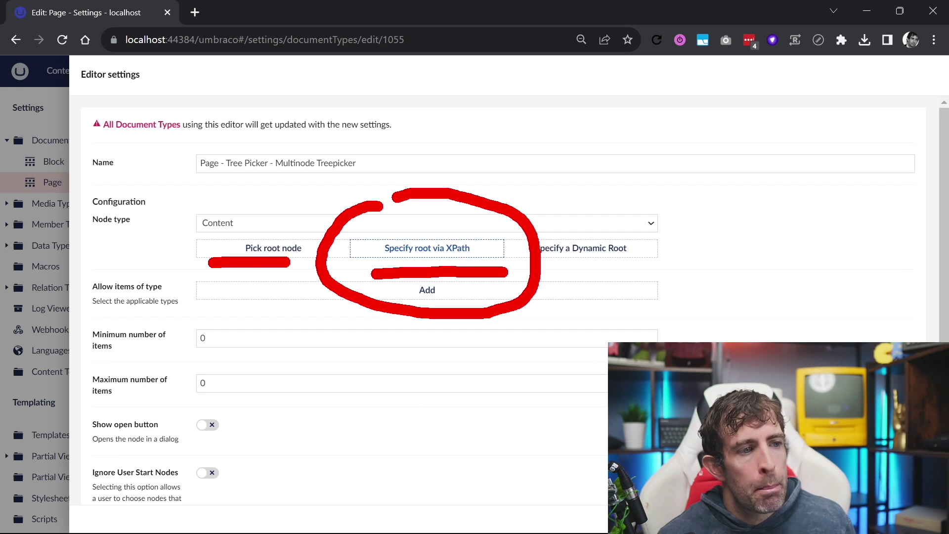
key("Escape")
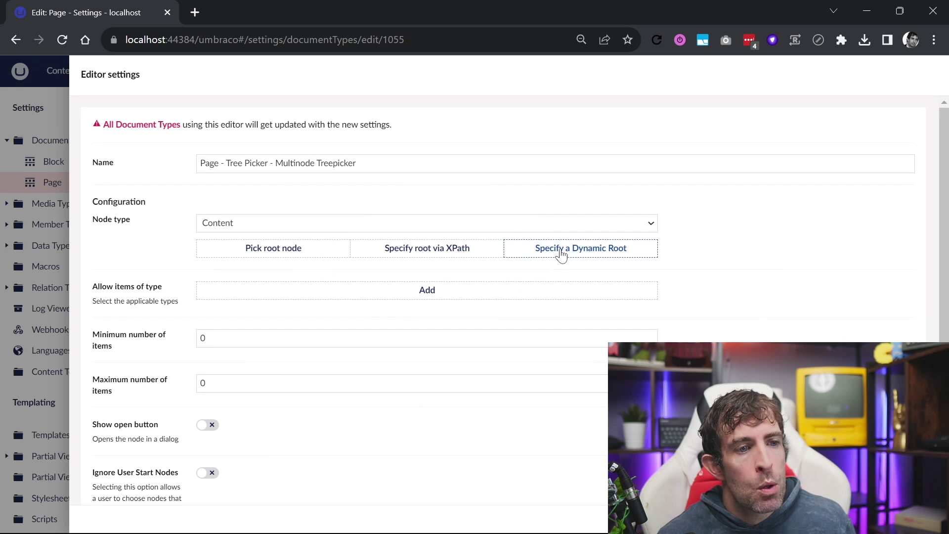
mouse_move(561, 221)
left_mouse_down()
mouse_move(500, 262)
mouse_move(657, 223)
mouse_move(583, 217)
left_mouse_up()
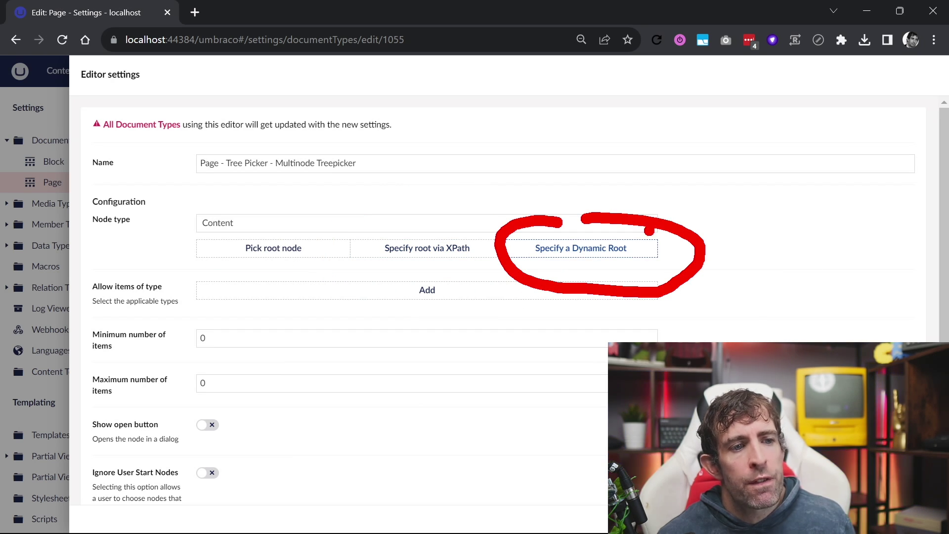
key("Escape")
Define a Dynamic Root starting from Parent, add a Custom query step, and close the panels
left_click(640, 248)
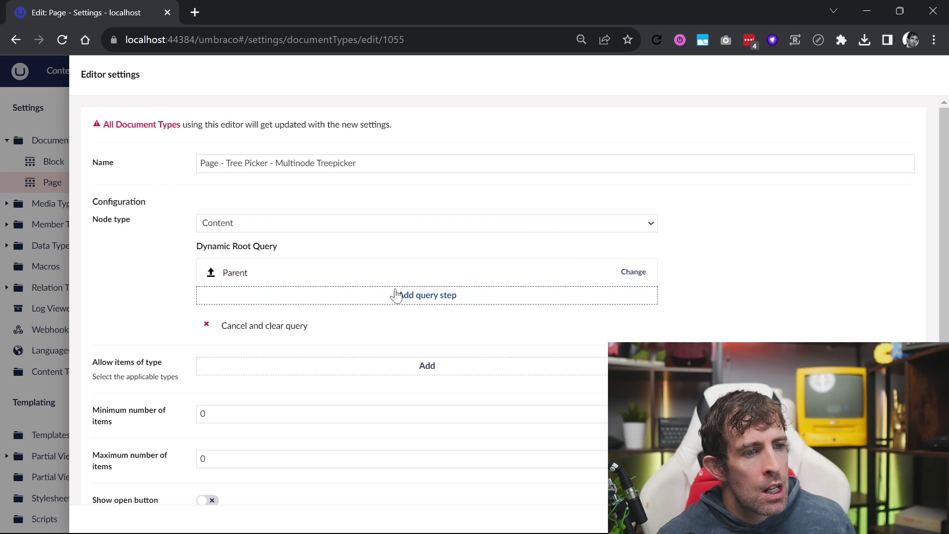
mouse_move(351, 273)
left_mouse_down()
mouse_move(218, 317)
mouse_move(551, 250)
mouse_move(385, 262)
left_mouse_up()
key("Escape")
left_click(423, 296)
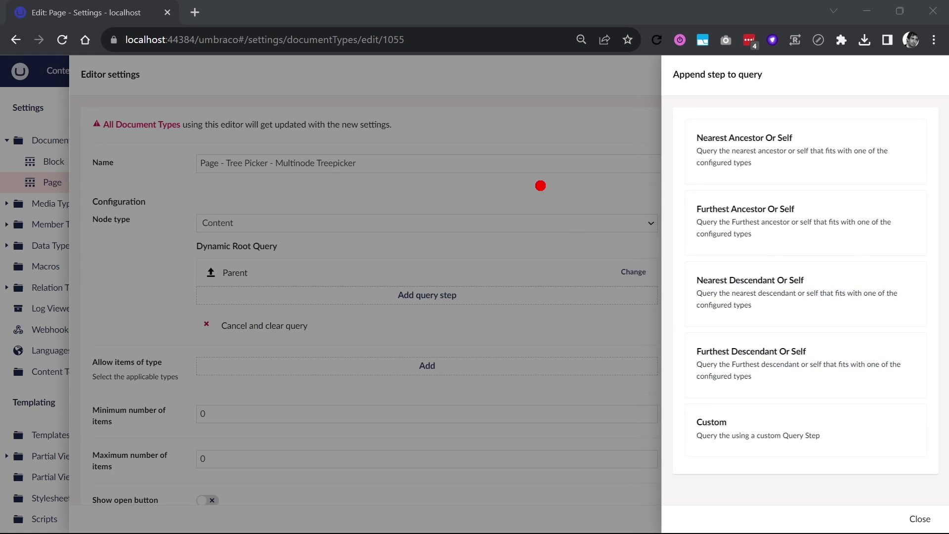
mouse_move(540, 186)
left_mouse_down()
mouse_move(645, 168)
mouse_move(678, 135)
left_mouse_up()
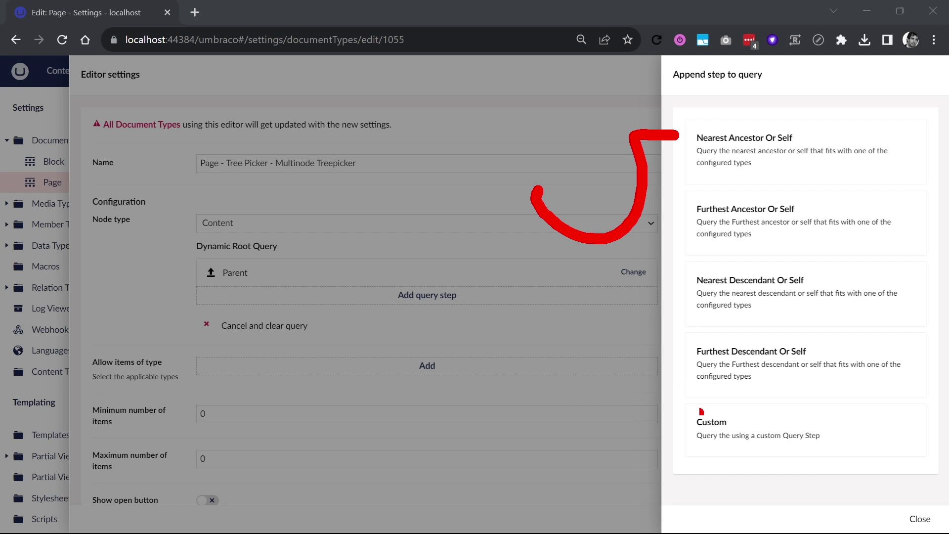
left_click(747, 434)
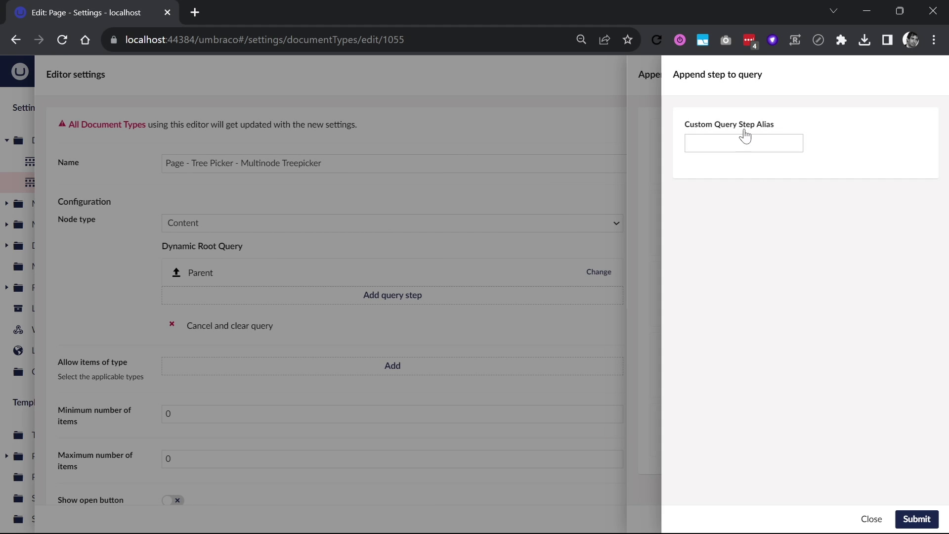
left_click(865, 519)
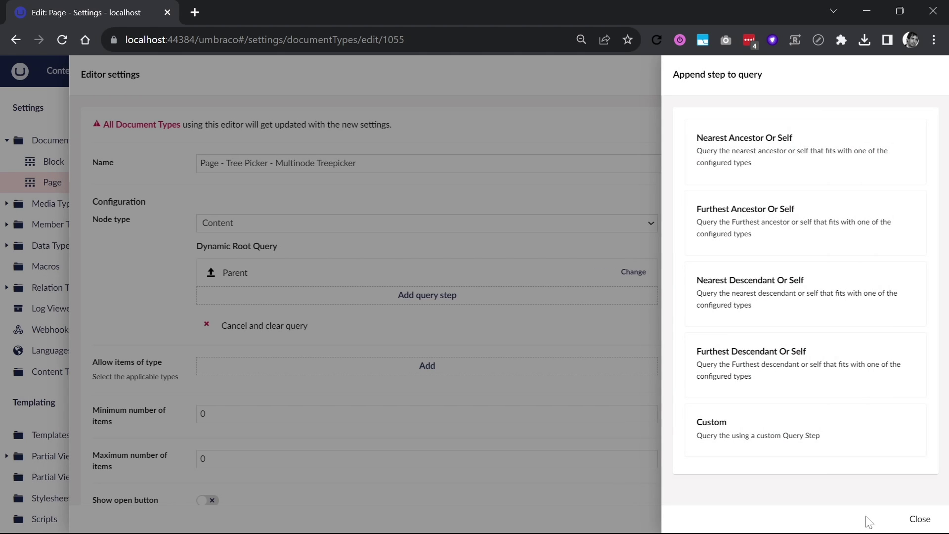
left_click(868, 519)
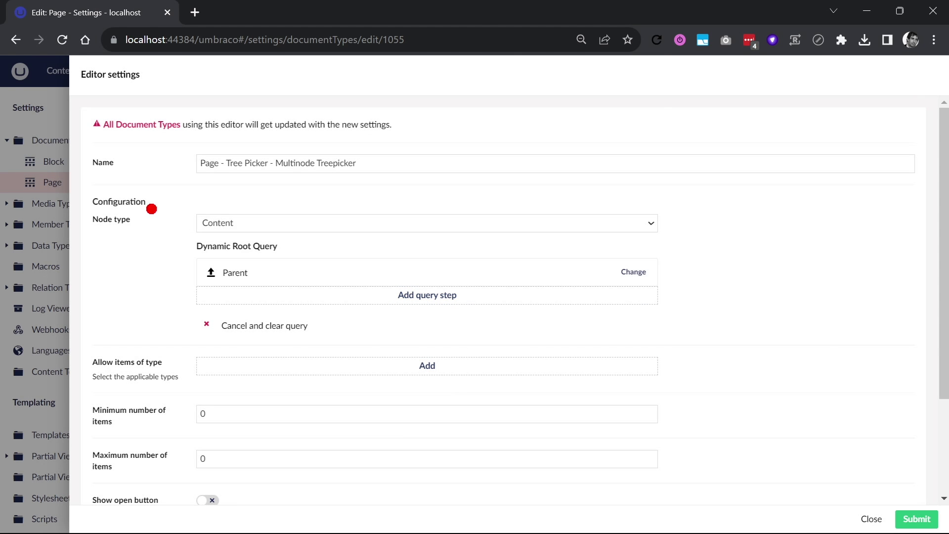
mouse_move(210, 178)
left_mouse_down()
mouse_move(196, 267)
mouse_move(210, 302)
left_mouse_up()
Pick one, two and three in Homepage's Tree field, then remove all three again
mouse_move(568, 192)
left_mouse_down()
mouse_move(598, 190)
mouse_move(649, 314)
left_mouse_up()
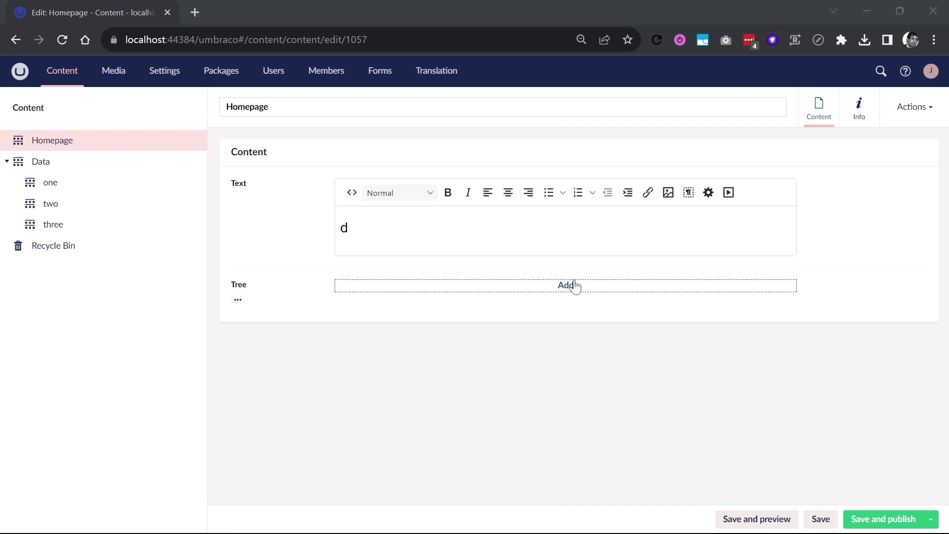
left_click(574, 285)
left_click(748, 161)
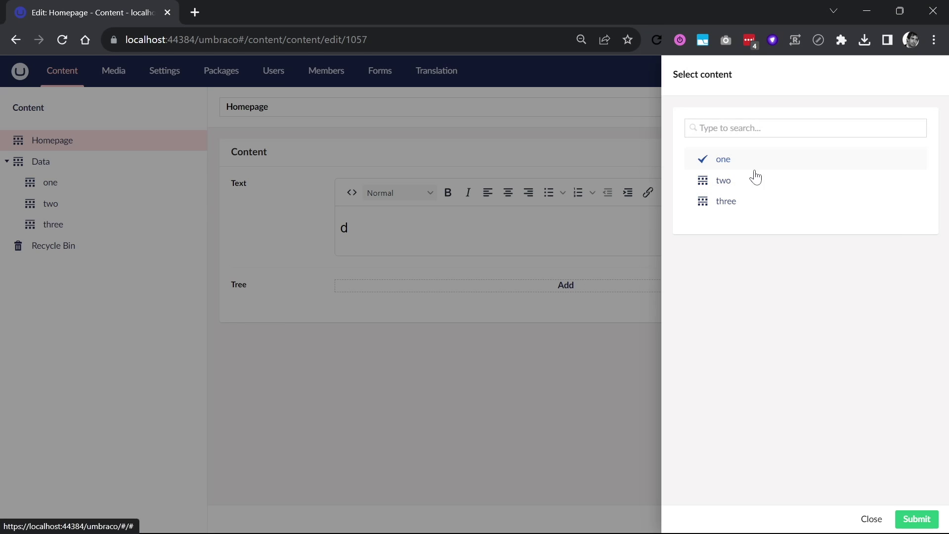
left_click(914, 518)
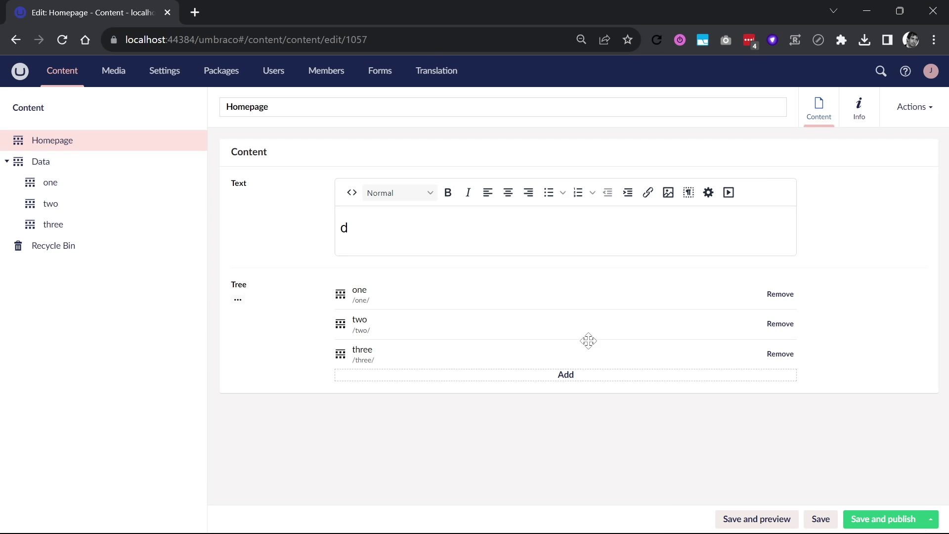
left_click(780, 354)
left_click(780, 324)
left_click(780, 295)
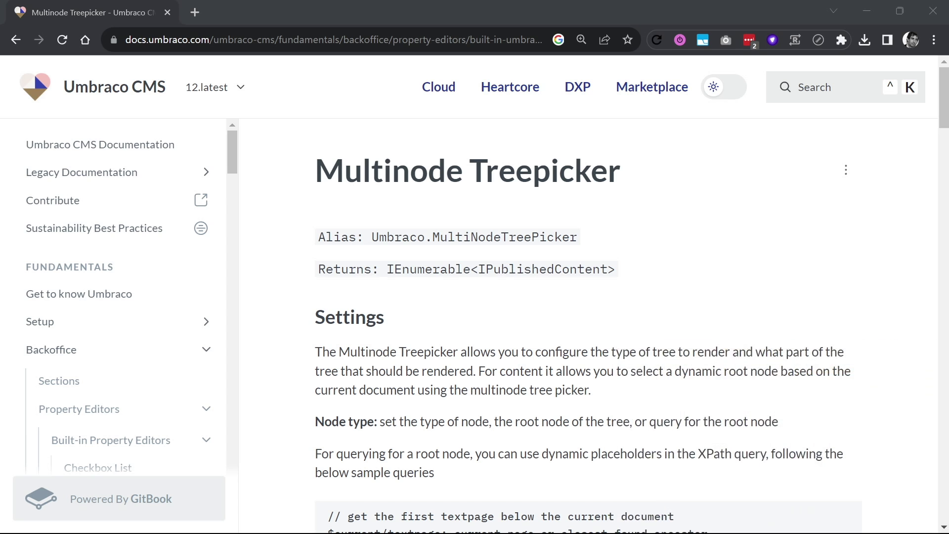
Scroll to the Multinode Treepicker XPath warning and mark its obsolete, suboptimal and v14-removal wording
scroll(448, 216, "down", 12)
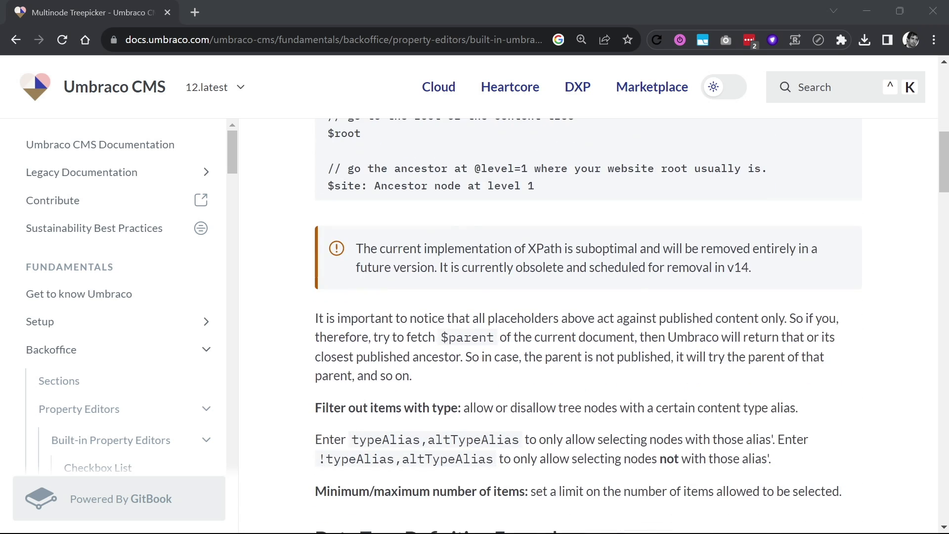
mouse_move(532, 192)
left_mouse_down()
mouse_move(490, 341)
mouse_move(726, 170)
mouse_move(525, 177)
left_mouse_up()
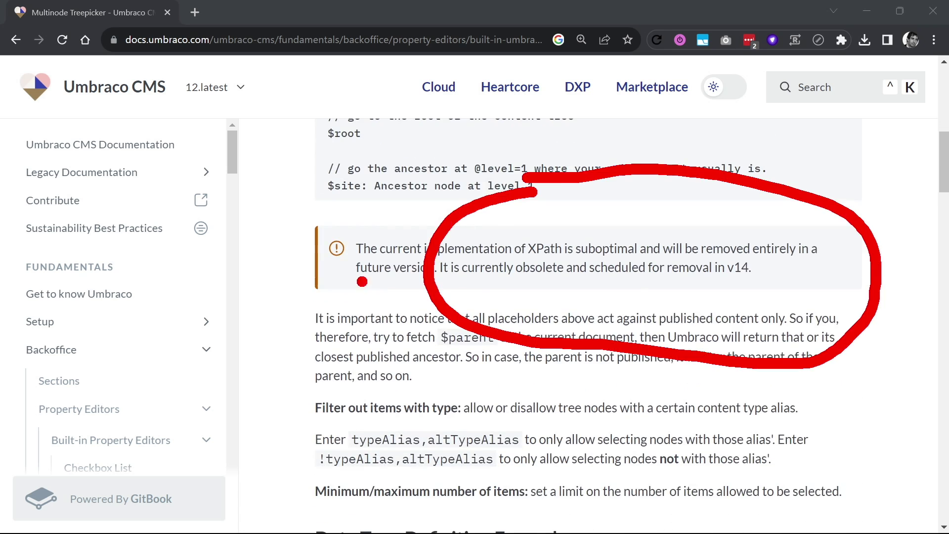
key("Escape")
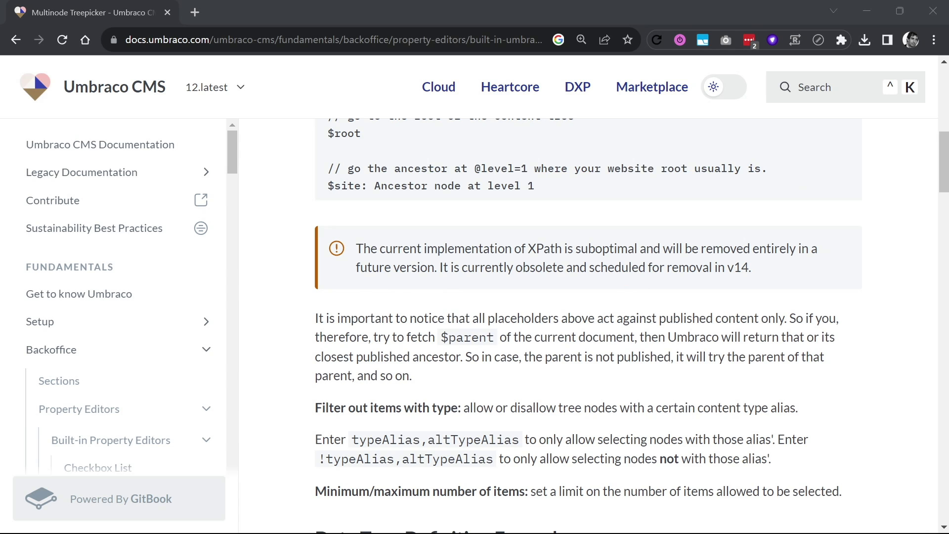
mouse_move(612, 281)
left_mouse_down()
mouse_move(757, 284)
mouse_move(802, 342)
left_mouse_up()
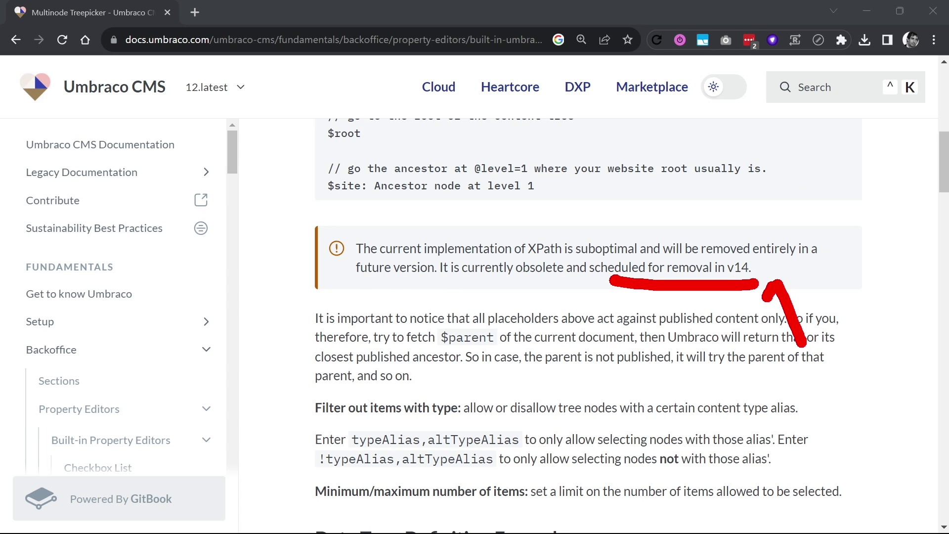
left_click_drag(502, 268, 574, 266)
key("Escape")
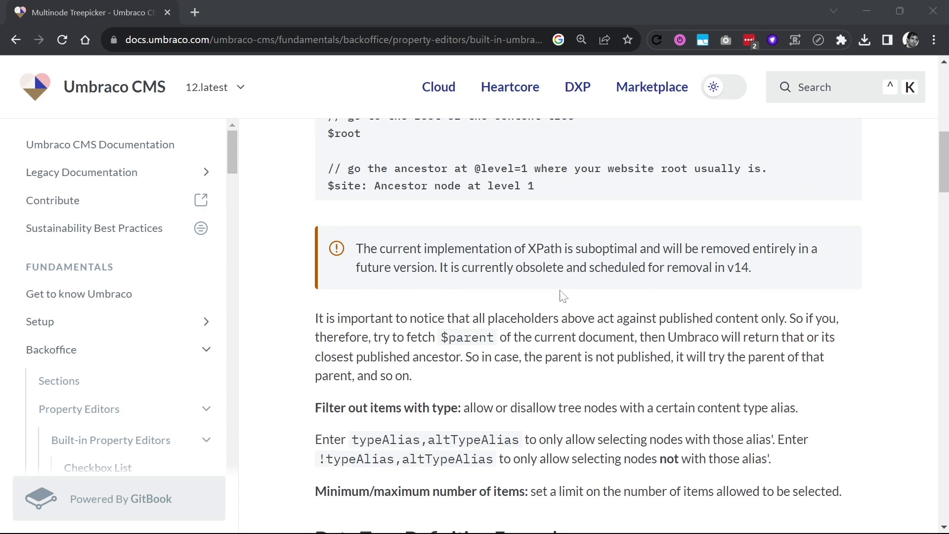
mouse_move(496, 379)
left_mouse_down()
mouse_move(710, 294)
mouse_move(683, 290)
left_mouse_up()
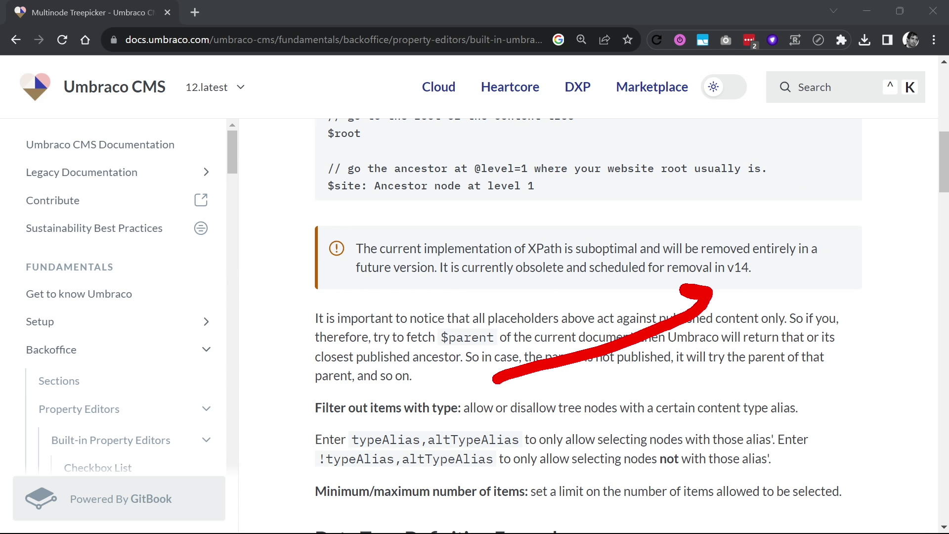
mouse_move(586, 214)
left_mouse_down()
mouse_move(257, 277)
mouse_move(900, 260)
mouse_move(613, 186)
left_mouse_up()
left_click_drag(507, 259, 456, 255)
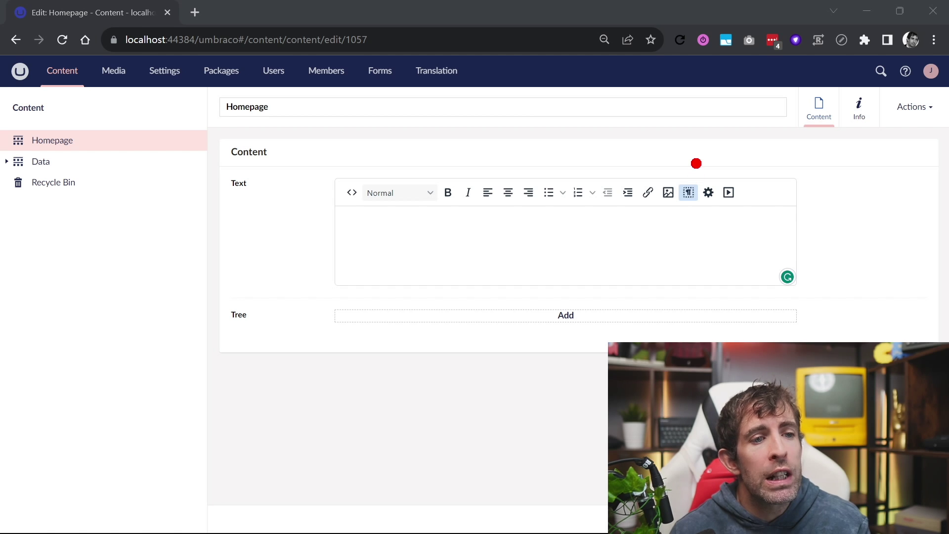
Highlight the rich text block feature and insert the Block element into the Homepage text
mouse_move(696, 162)
left_mouse_down()
mouse_move(654, 197)
mouse_move(635, 72)
left_mouse_up()
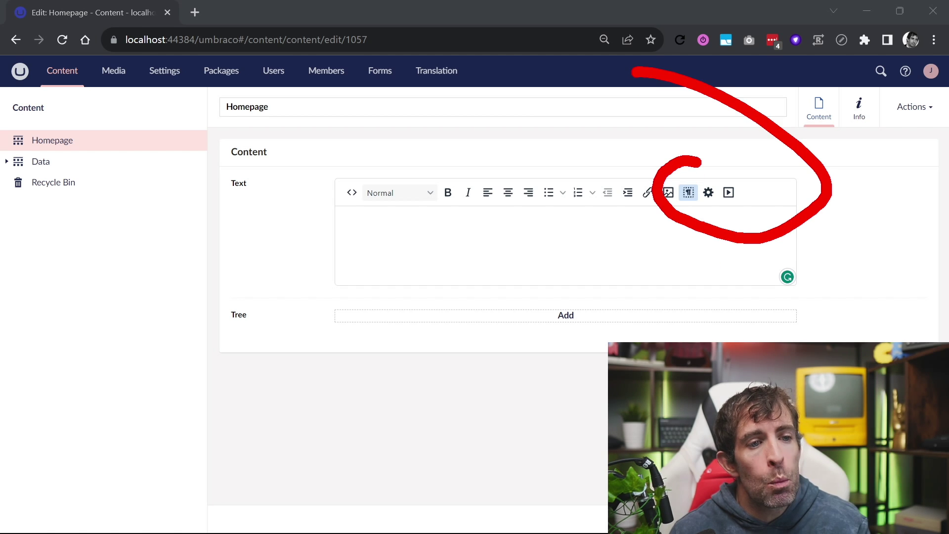
left_click_drag(692, 217, 803, 342)
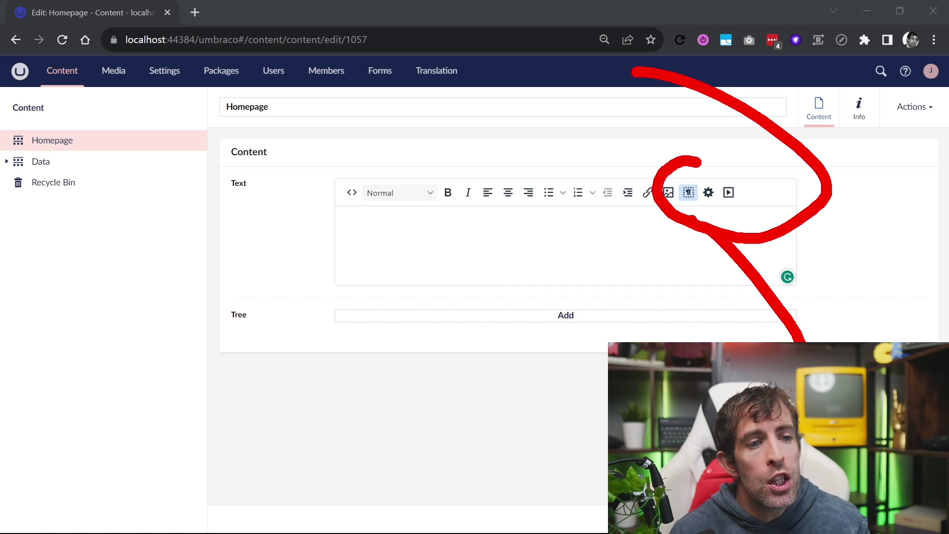
left_click(690, 193)
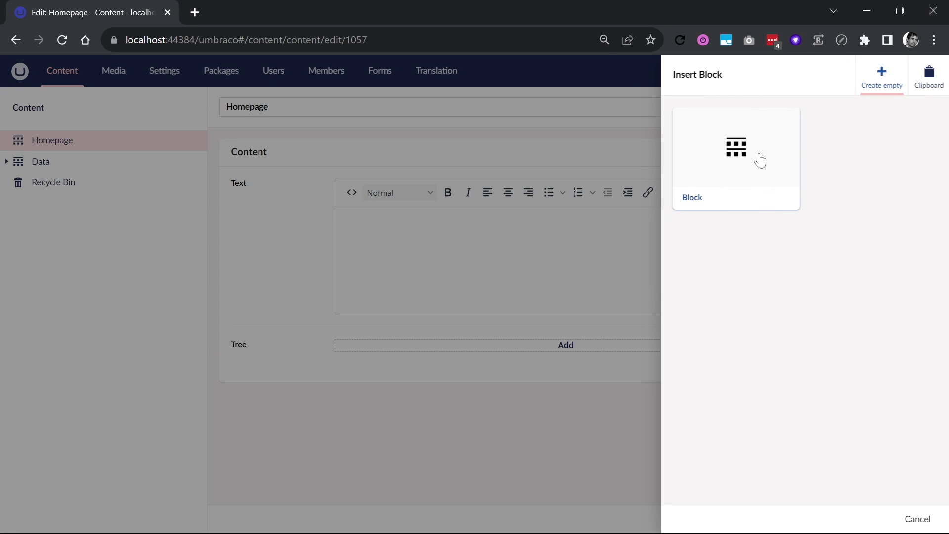
left_click(732, 183)
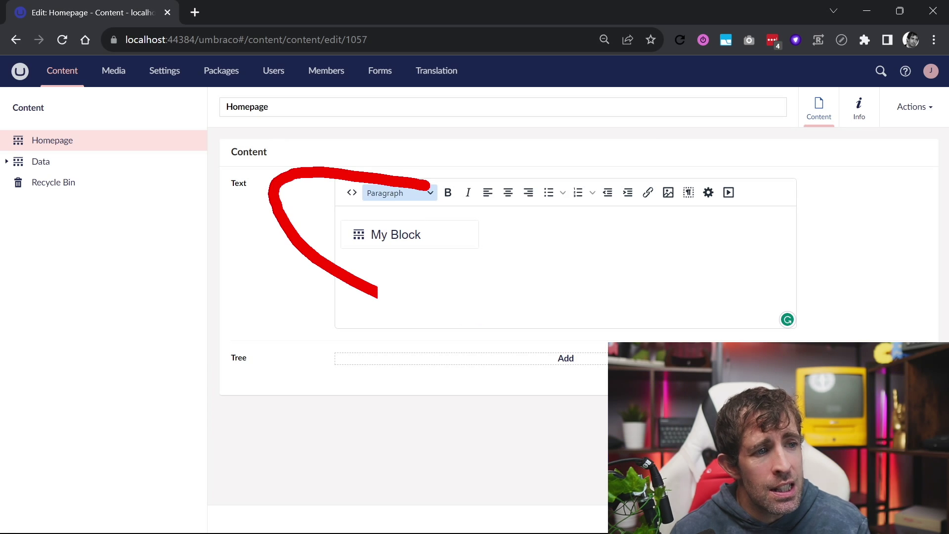
Circle the inserted My Block, then delete it from the rich text and confirm
left_click_drag(378, 295, 329, 162)
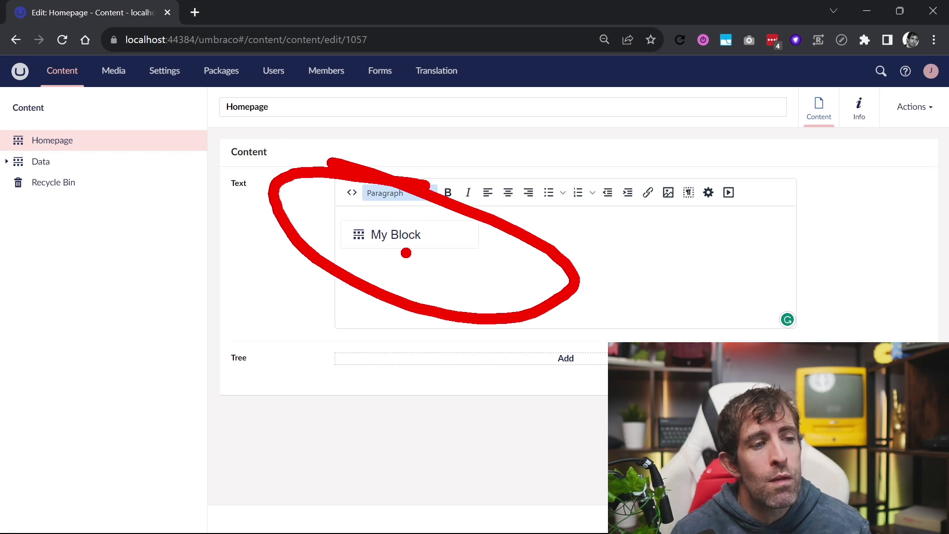
key("Escape")
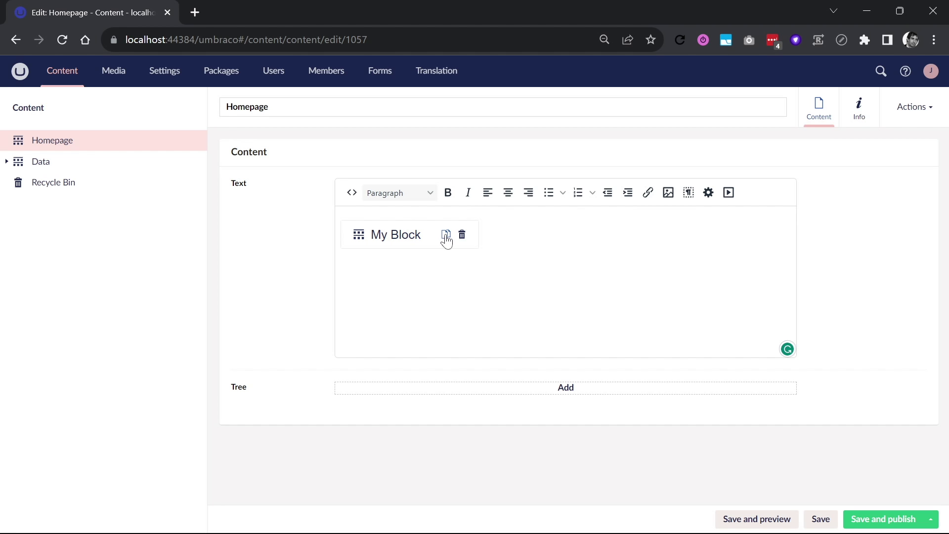
left_click(462, 236)
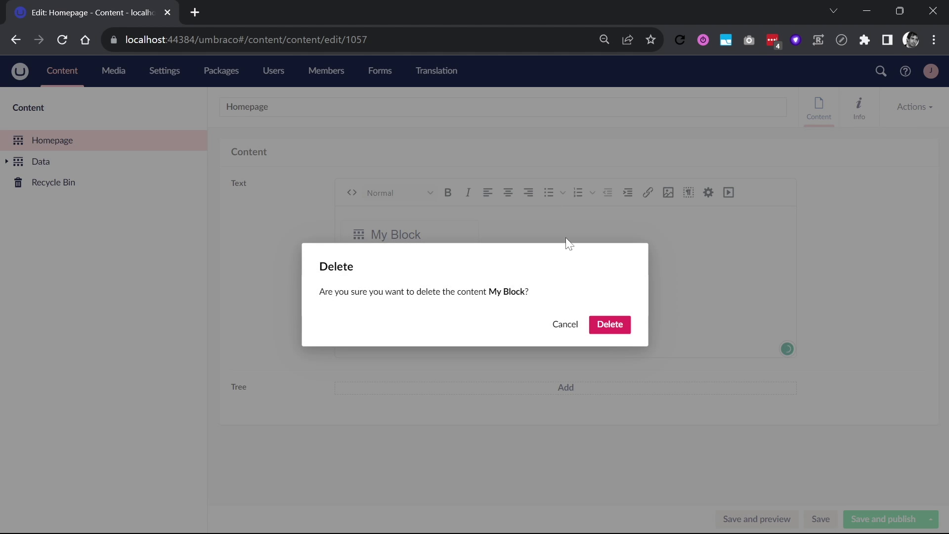
left_click(613, 327)
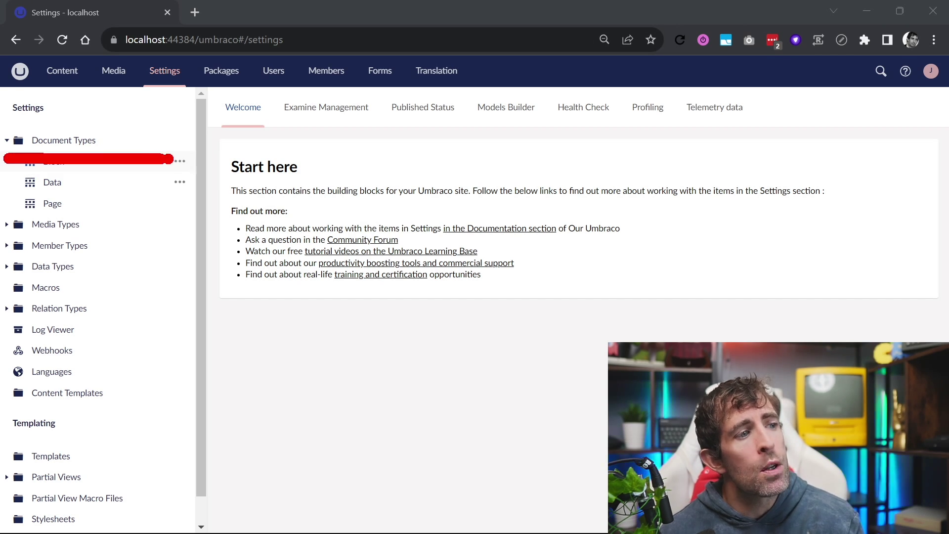
Open the Block document type and highlight its enabled Is an Element Type permission
left_click(180, 140)
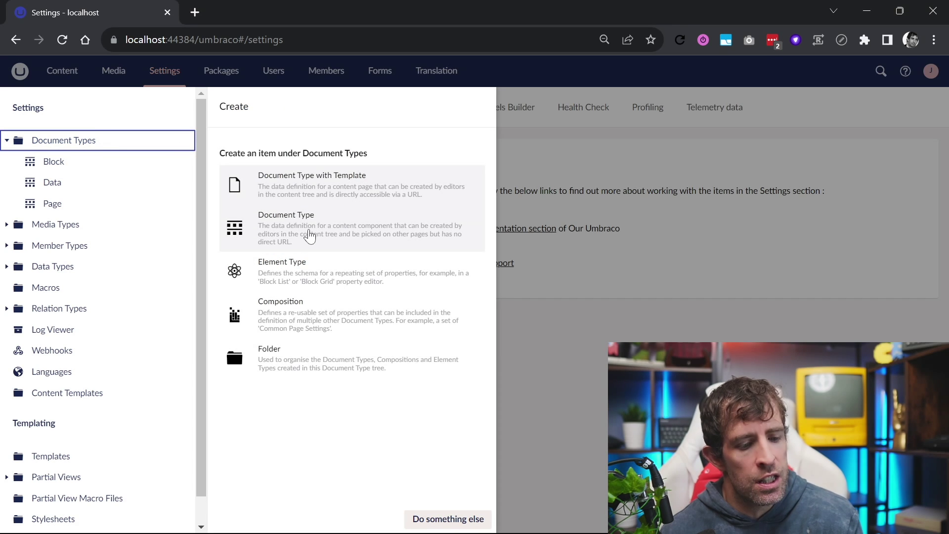
left_click(74, 167)
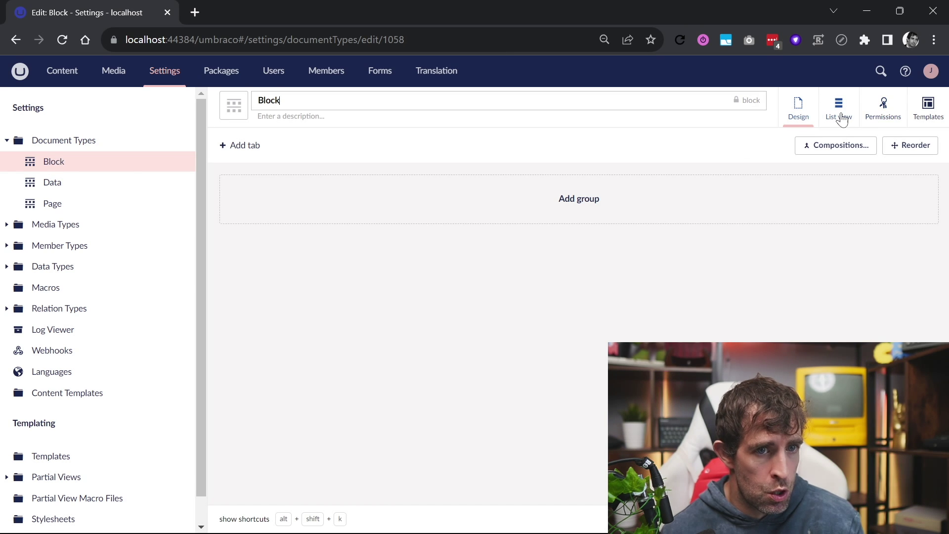
left_click(868, 117)
mouse_move(319, 199)
left_mouse_down()
mouse_move(296, 193)
mouse_move(413, 297)
mouse_move(324, 190)
left_mouse_up()
left_click_drag(385, 239, 469, 239)
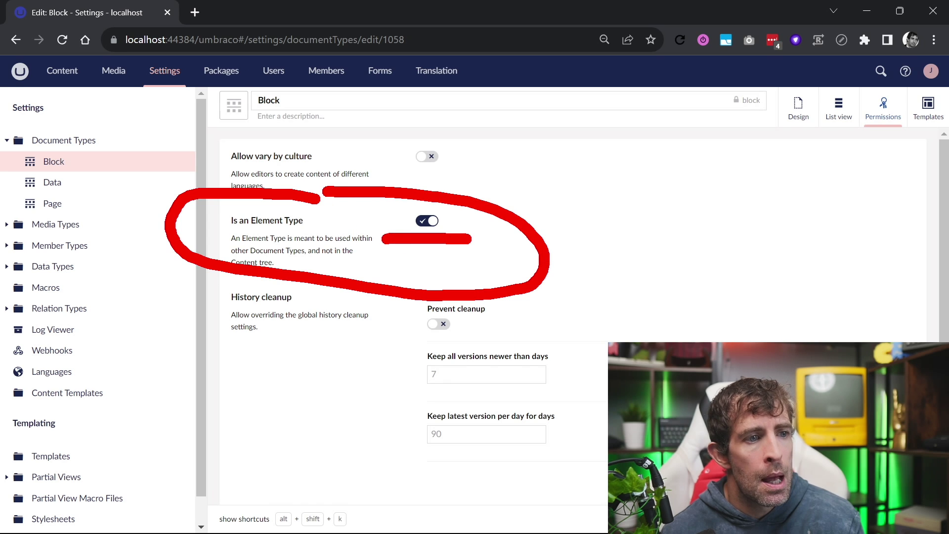
key("Escape")
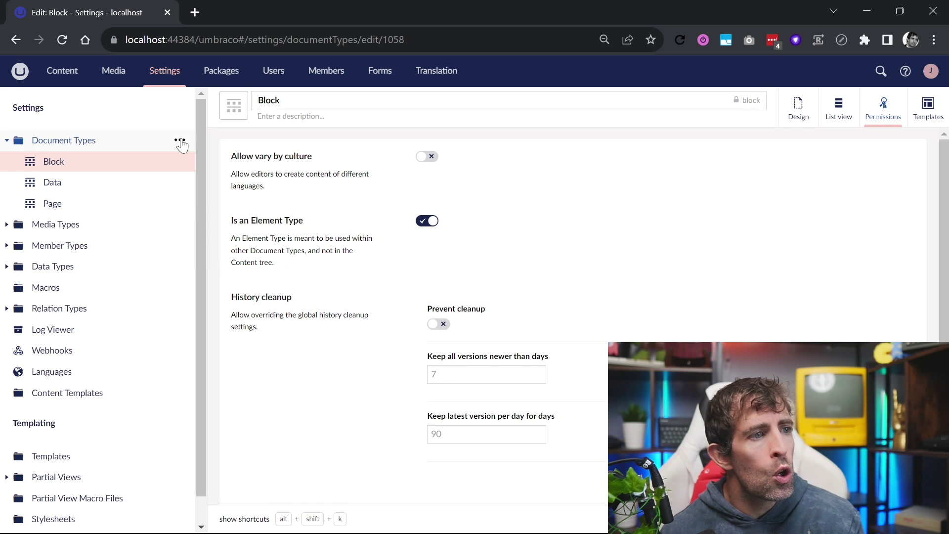
Preview a new element type's list view and permission settings, and open the Page document type
left_click(180, 142)
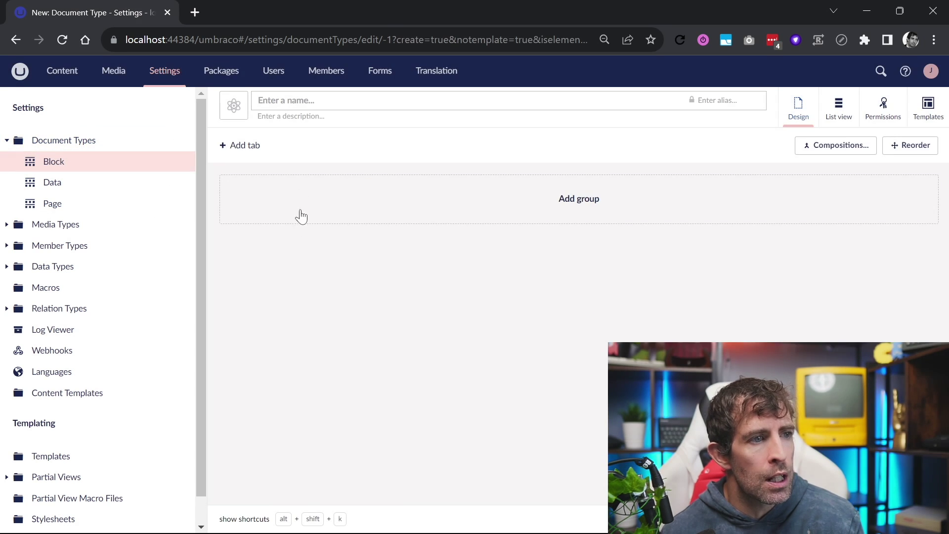
left_click(858, 121)
left_click(871, 122)
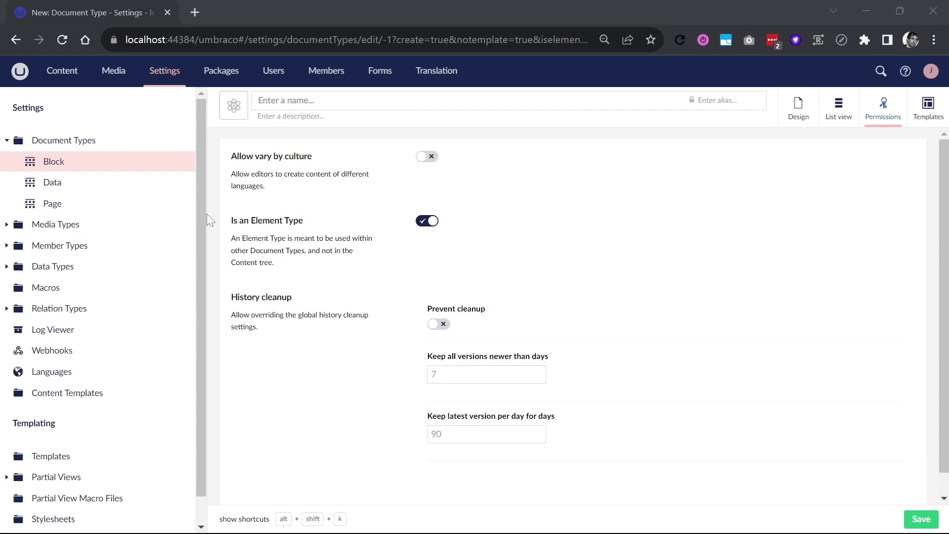
left_click(58, 202)
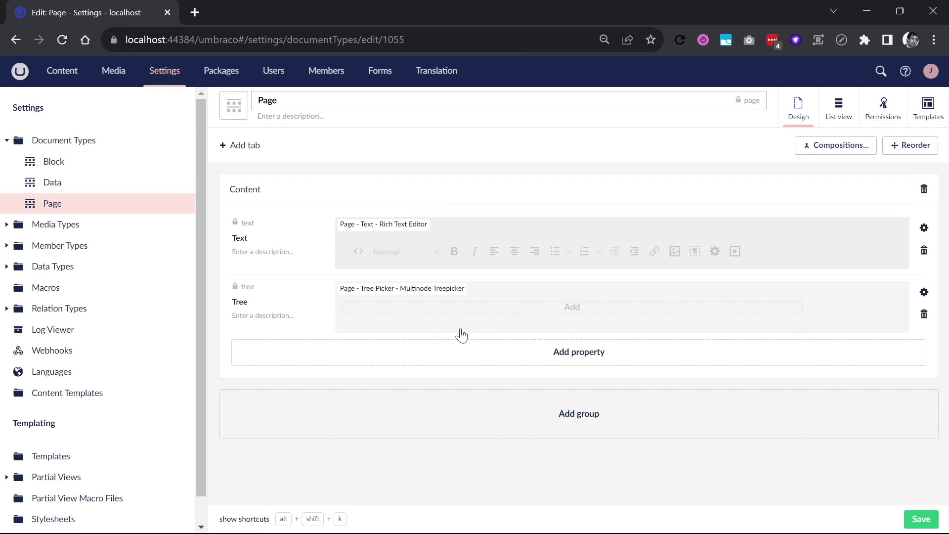
Open the Text property's Rich Text Editor configuration, review its toolbar options and add an available block
left_click(924, 227)
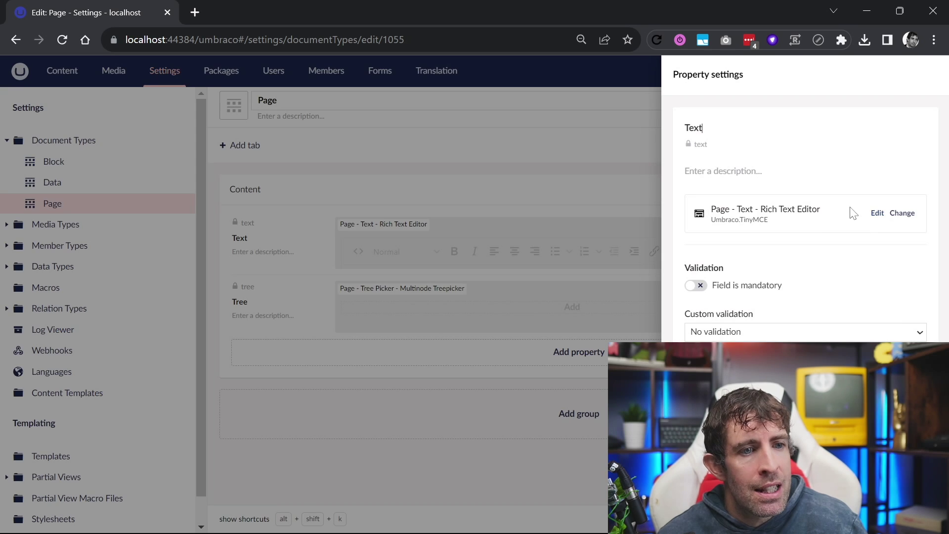
left_click(877, 213)
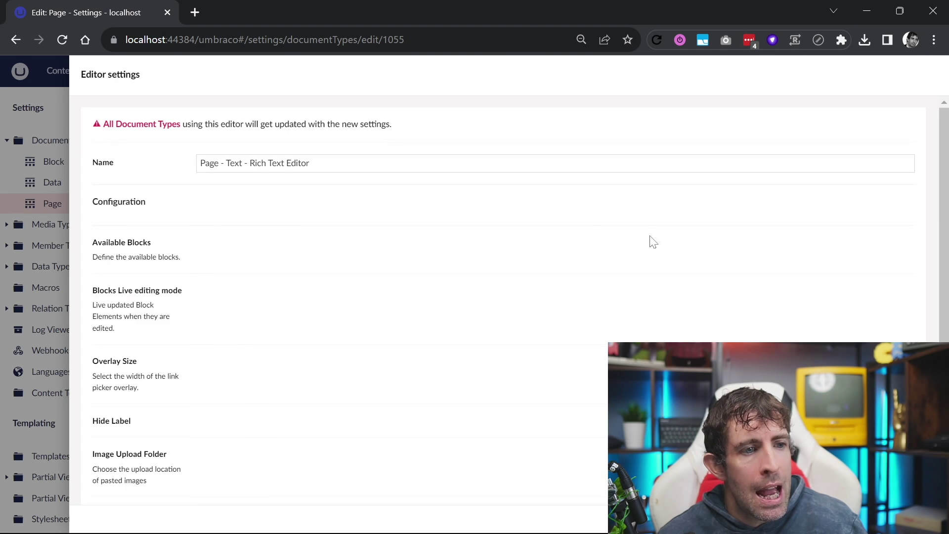
scroll(314, 349, "down", 4)
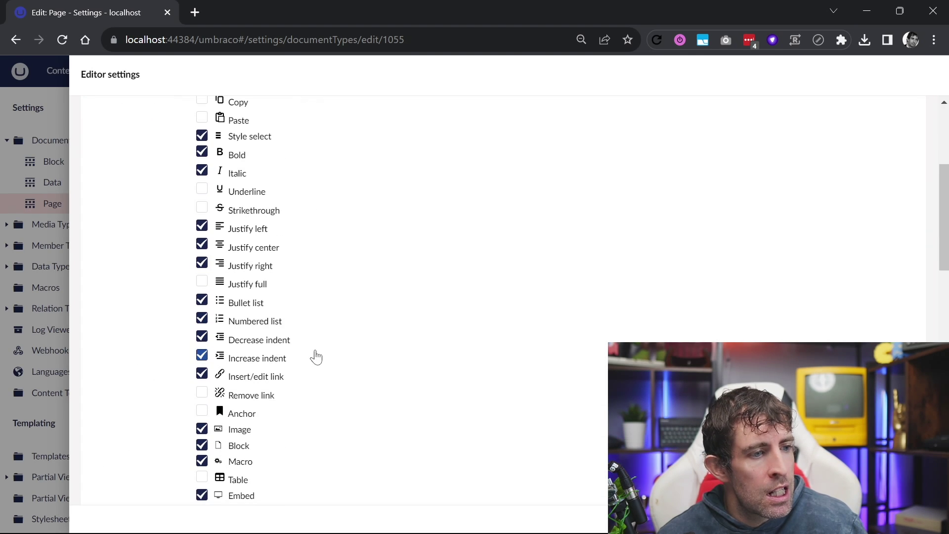
scroll(318, 370, "down", 4)
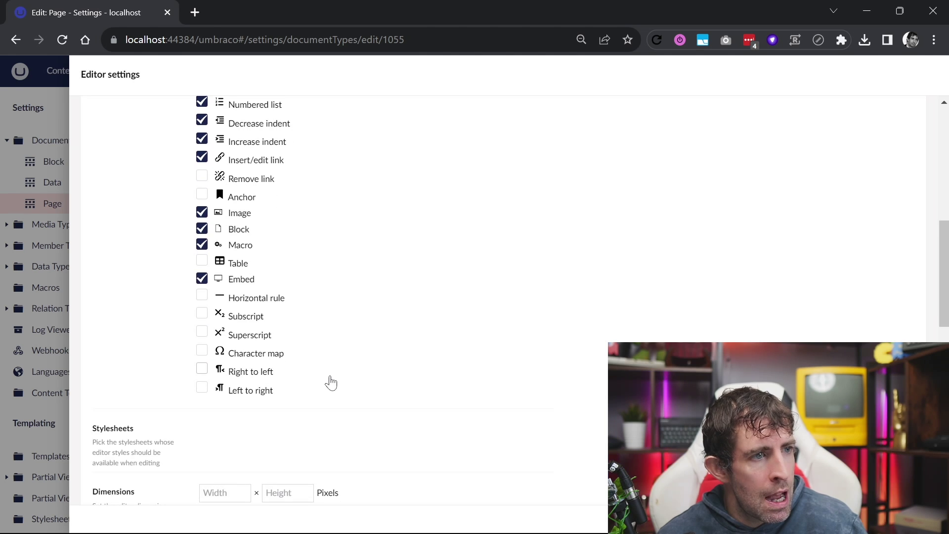
scroll(329, 382, "up", 1)
scroll(331, 382, "up", 3)
scroll(334, 381, "up", 2)
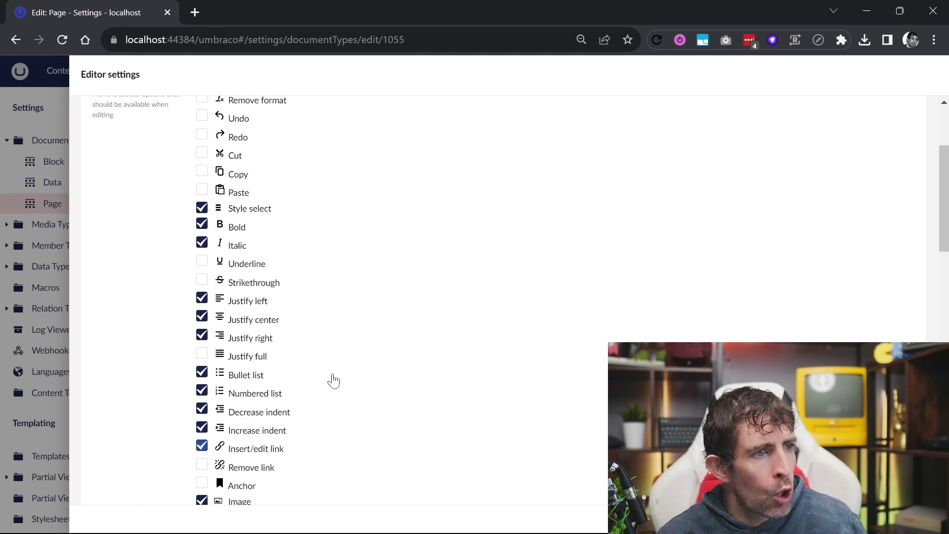
scroll(292, 448, "down", 2)
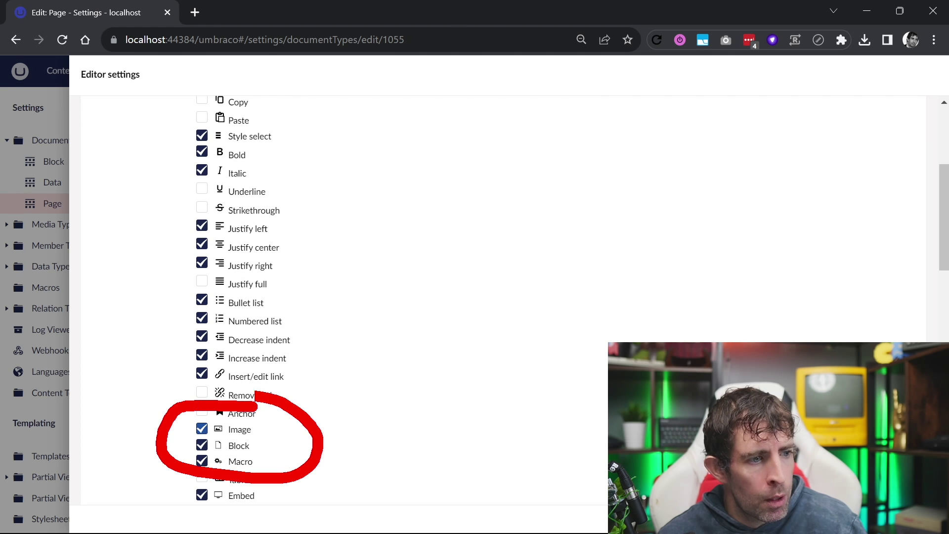
scroll(377, 388, "down", 20)
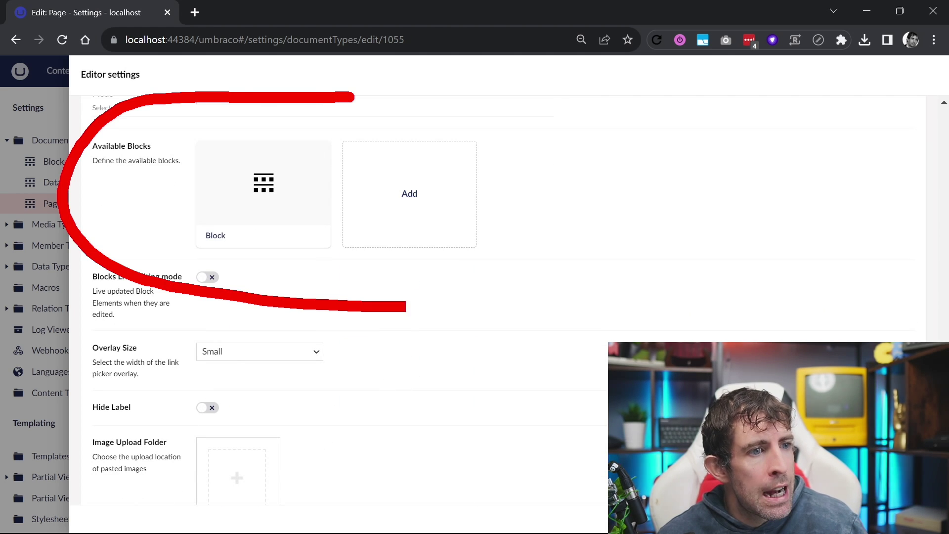
left_click(421, 197)
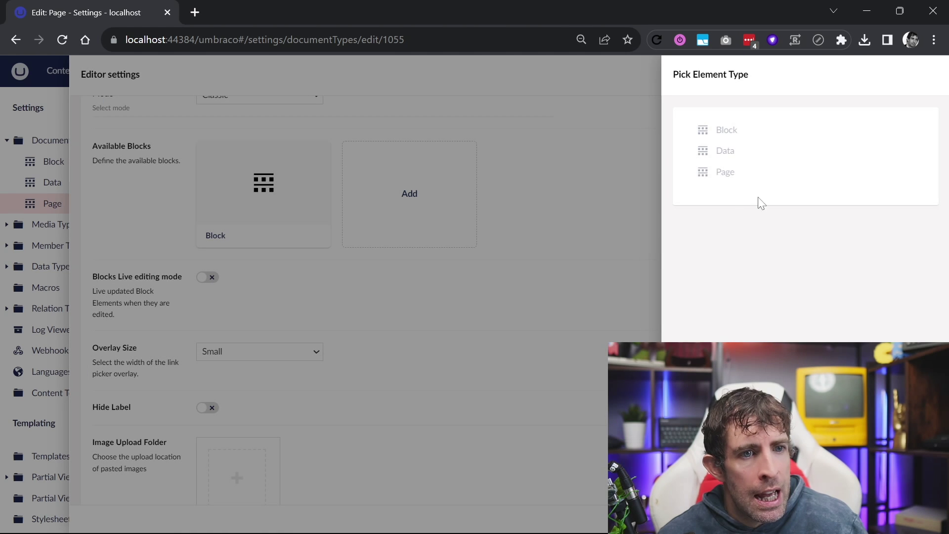
mouse_move(733, 108)
left_mouse_down()
mouse_move(821, 123)
mouse_move(697, 92)
left_mouse_up()
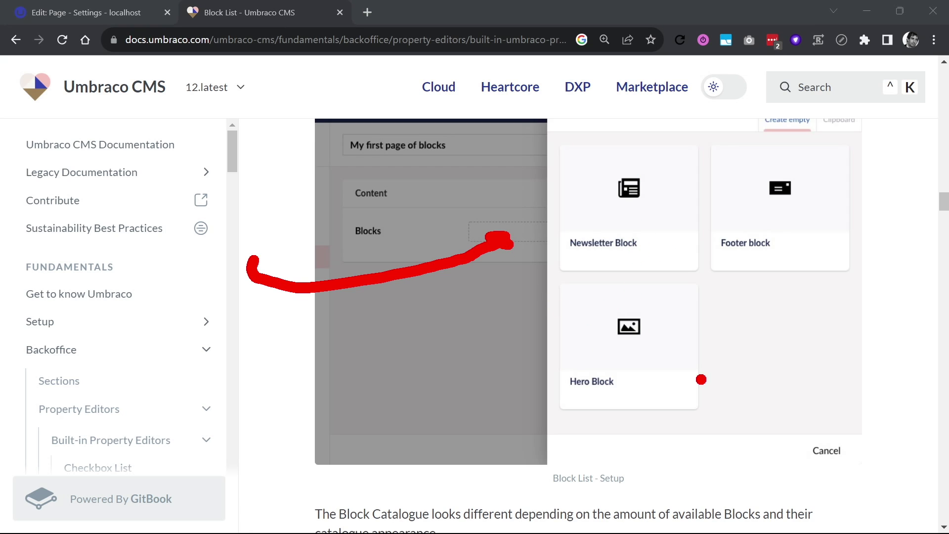
left_click_drag(406, 169, 517, 167)
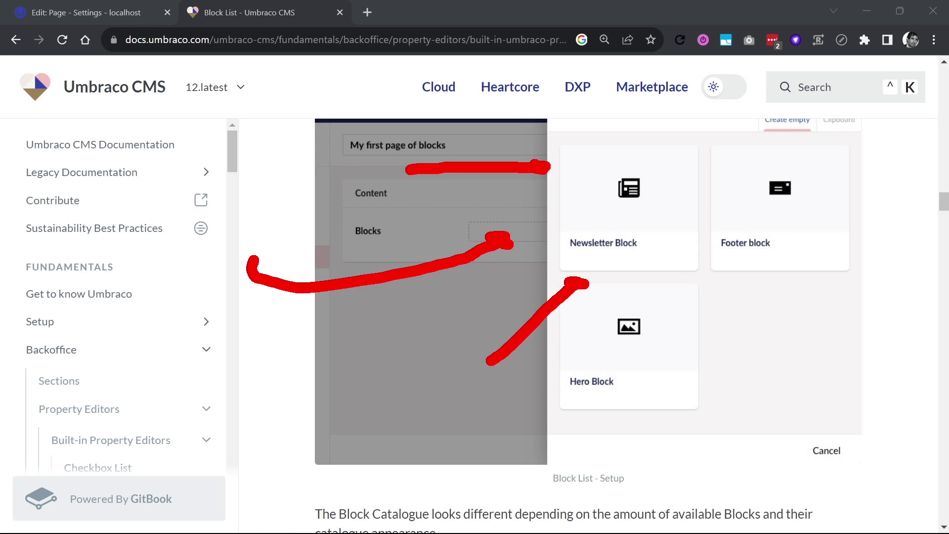
left_click_drag(444, 429, 604, 419)
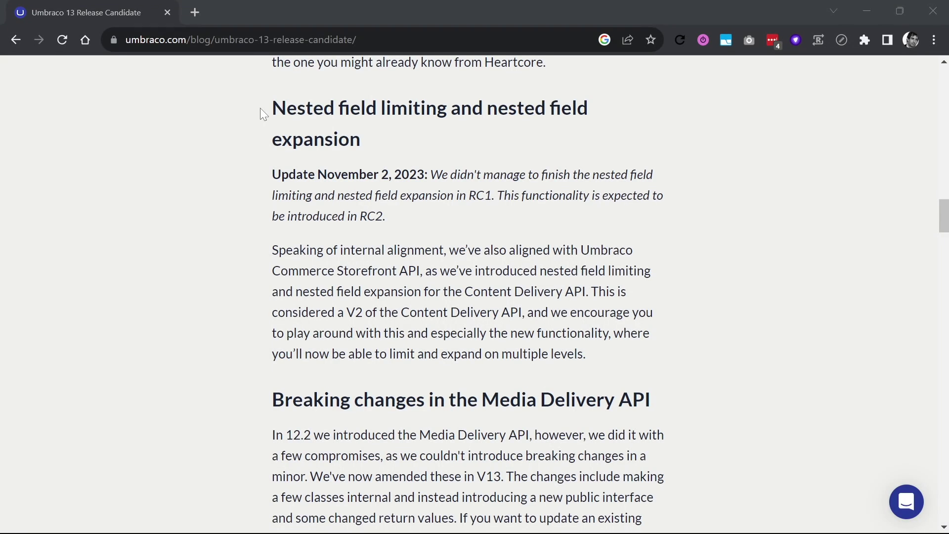
Highlight the nested field limiting heading and the word 'expansion' in the release candidate post
left_click_drag(260, 108, 339, 112)
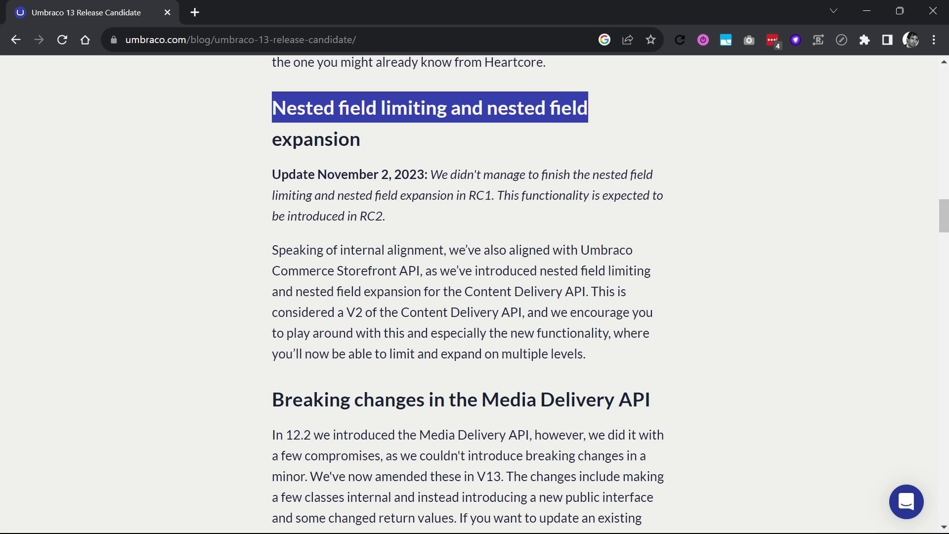
left_click_drag(273, 144, 307, 145)
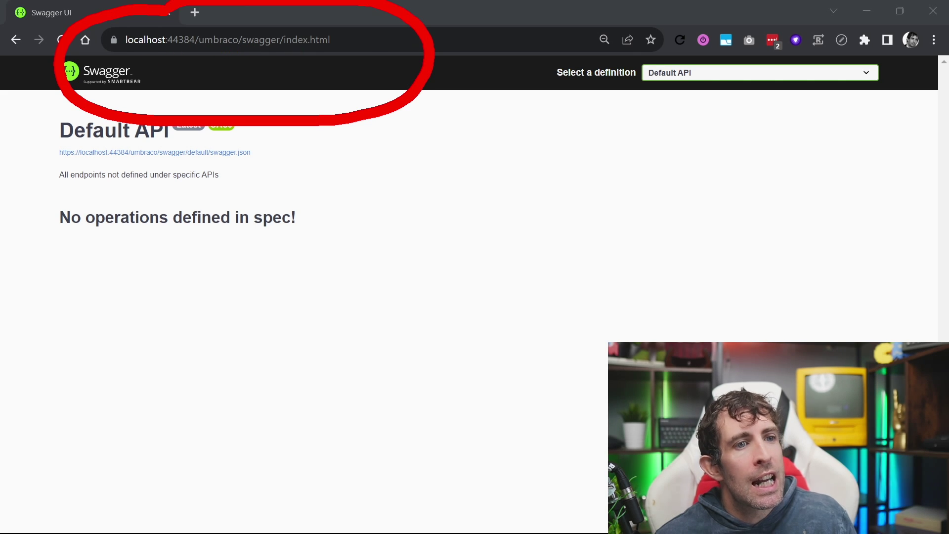
Switch Swagger to the Umbraco Delivery API definition and mark the struck-through v1 paths beside v2
left_click(713, 76)
left_click(703, 96)
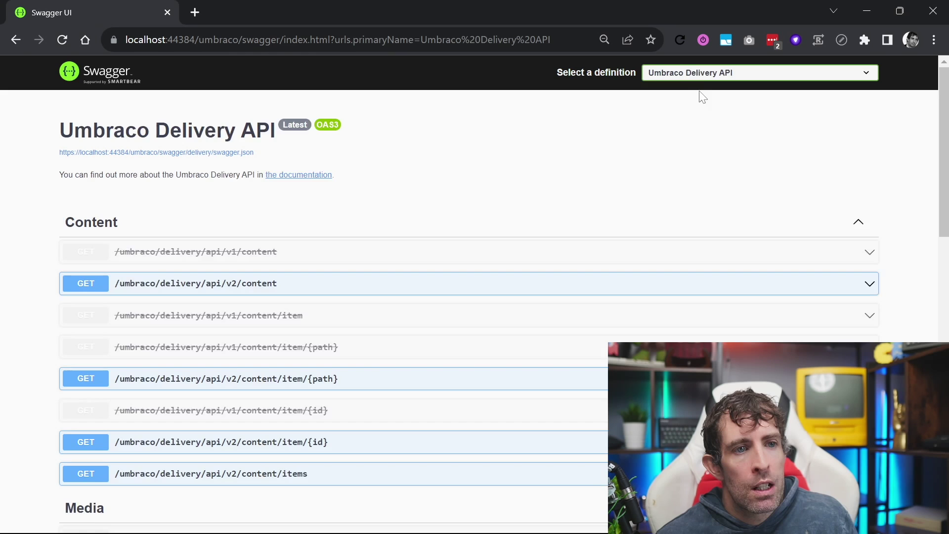
scroll(517, 193, "down", 4)
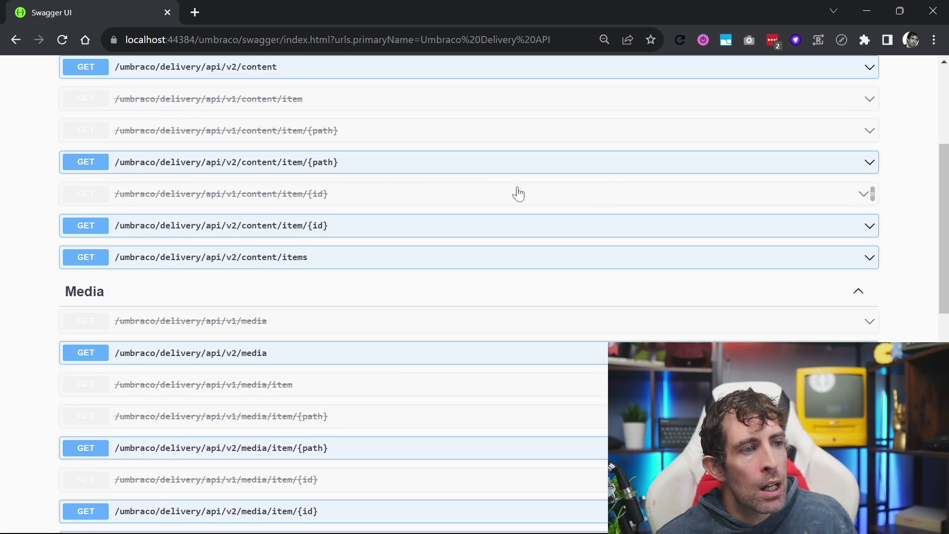
scroll(364, 176, "up", 3)
left_click_drag(223, 189, 269, 190)
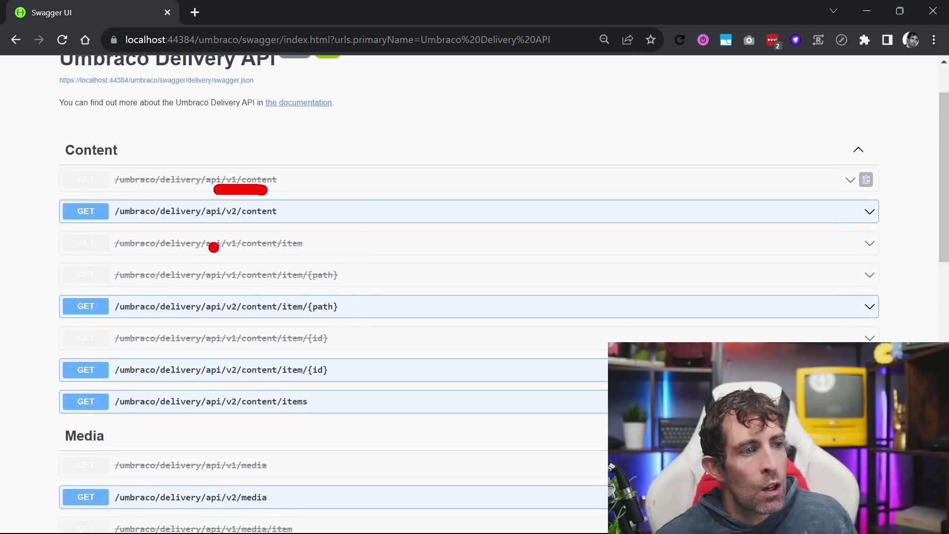
left_click_drag(220, 253, 270, 253)
left_click_drag(214, 286, 264, 287)
left_click_drag(264, 287, 311, 286)
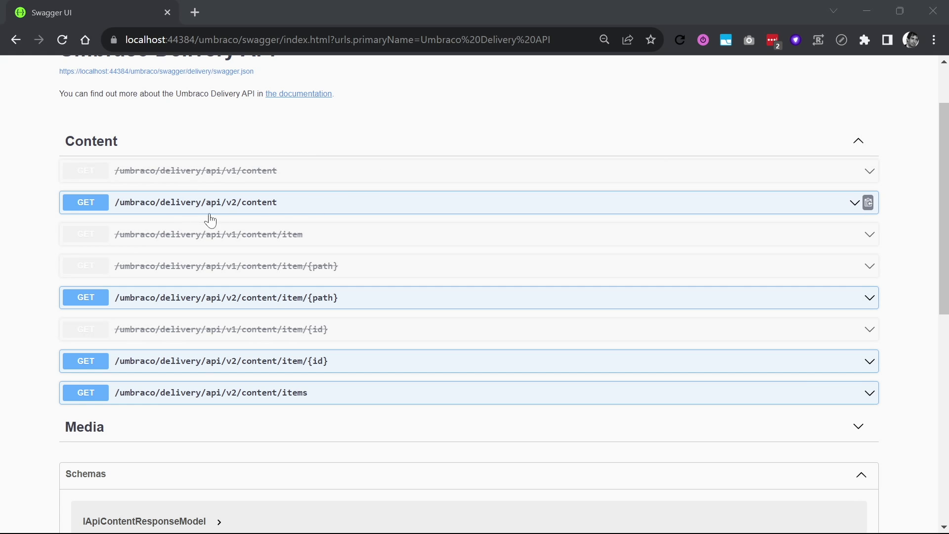
left_click_drag(68, 219, 299, 223)
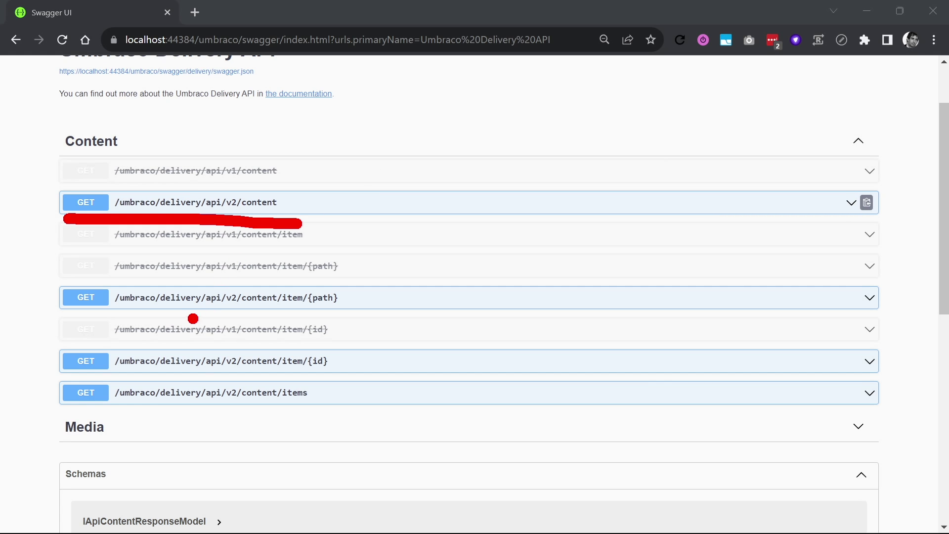
left_click_drag(192, 318, 304, 320)
left_click_drag(212, 372, 338, 376)
key("Escape")
scroll(317, 363, "down", 4)
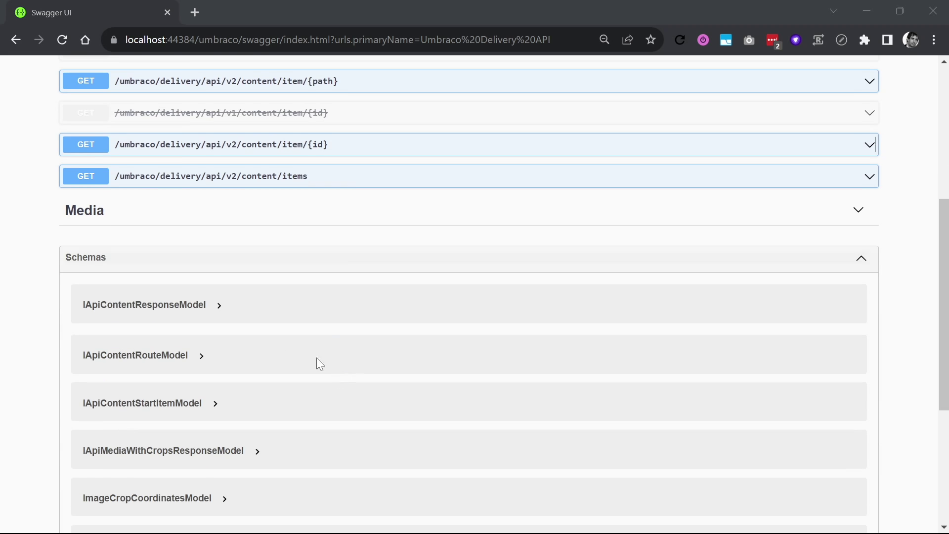
Expand the Media endpoints, mark their paths, and collapse the section again
left_click(858, 211)
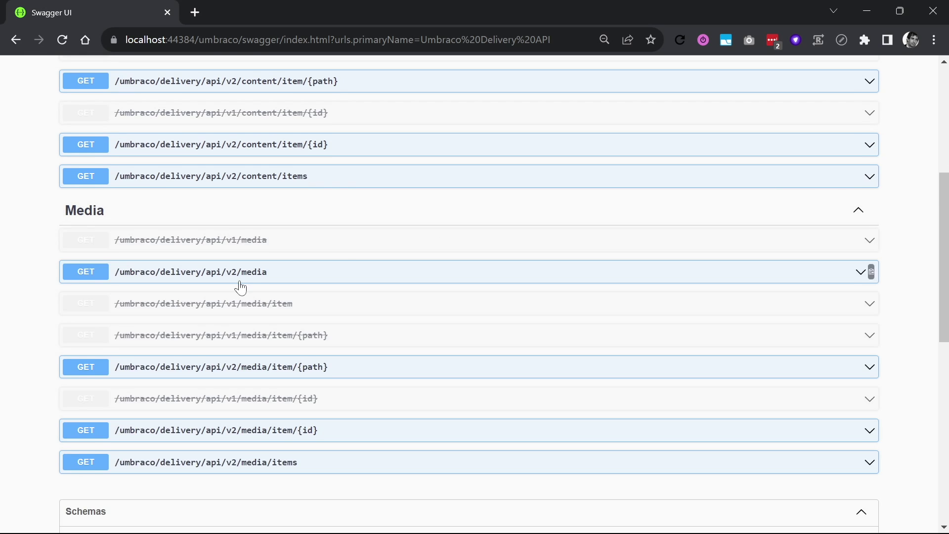
scroll(239, 286, "down", 1)
left_click_drag(130, 228, 315, 207)
left_click_drag(130, 341, 310, 335)
left_click_drag(128, 416, 378, 414)
key("Escape")
left_click(860, 146)
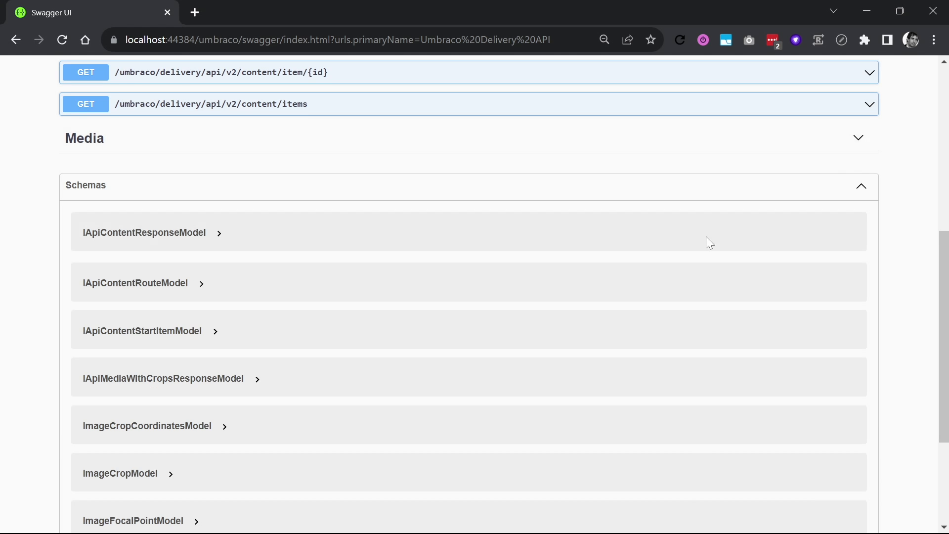
scroll(707, 241, "up", 4)
Review the v2 content endpoint's expand examples, including nested properties, then collapse the endpoint
left_click(229, 133)
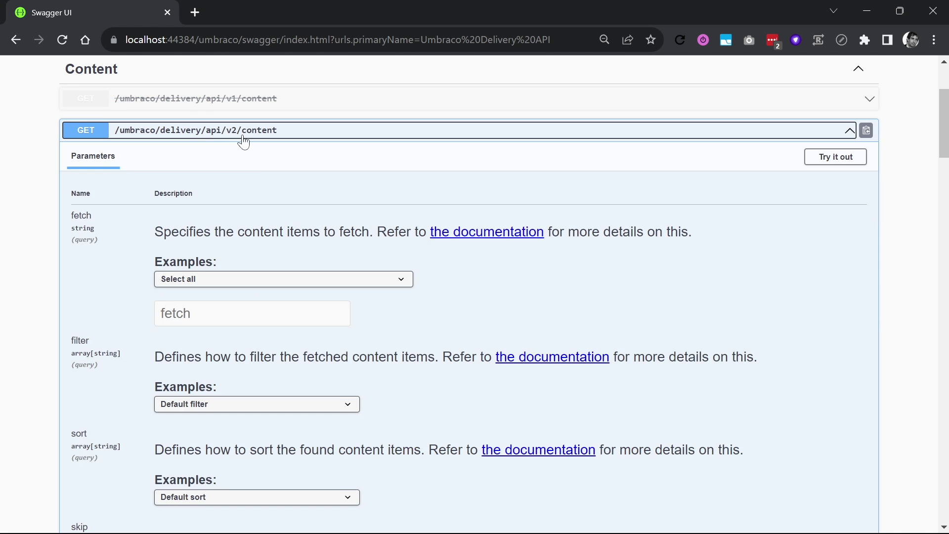
scroll(267, 180, "down", 12)
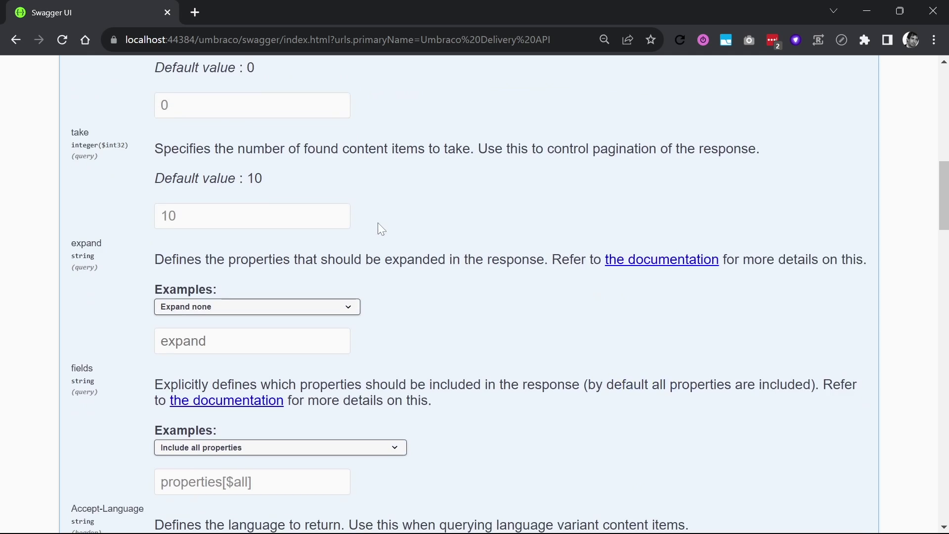
mouse_move(225, 230)
left_mouse_down()
mouse_move(7, 257)
mouse_move(412, 426)
mouse_move(804, 236)
mouse_move(214, 179)
left_mouse_up()
key("Escape")
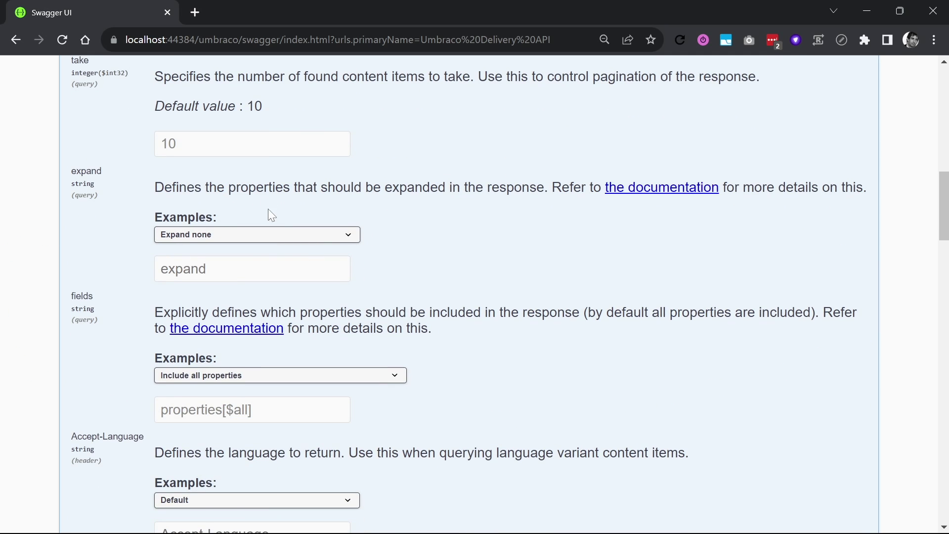
left_click(244, 235)
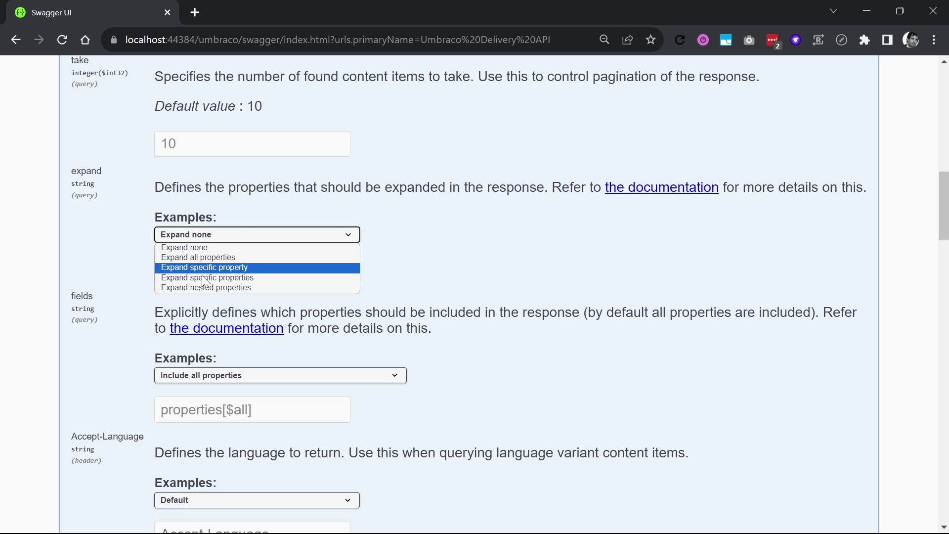
left_click(447, 251)
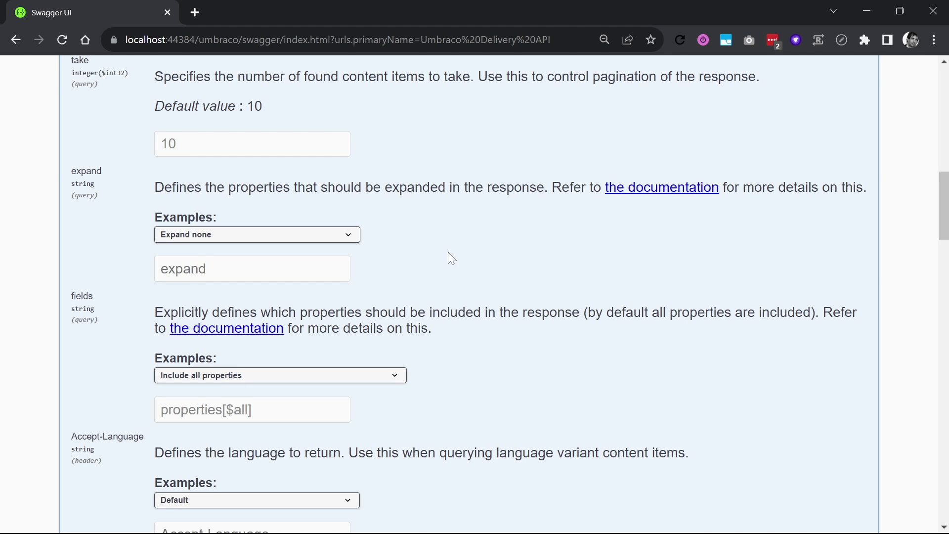
scroll(448, 251, "up", 13)
left_click(173, 277)
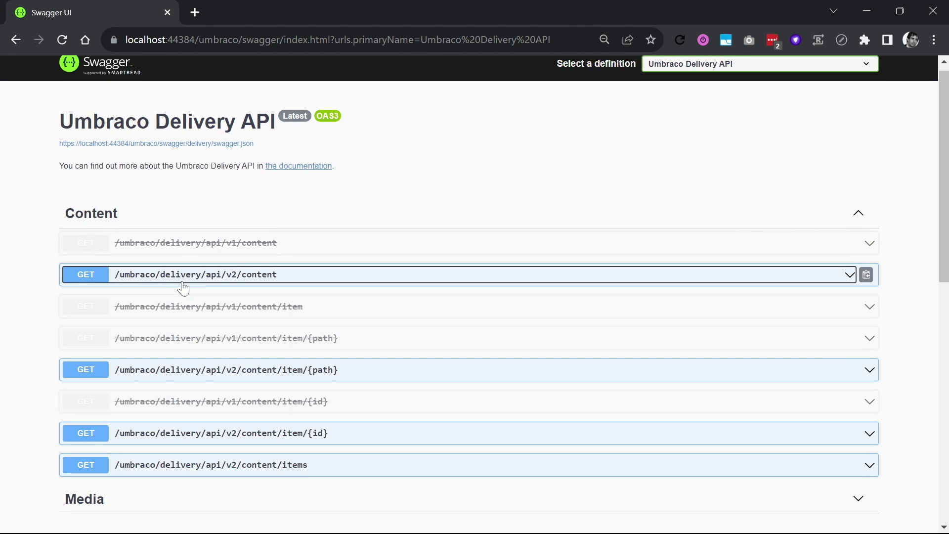
Expand the deprecated v1 content endpoint and list its expand examples for comparison
left_click(263, 243)
scroll(262, 257, "down", 7)
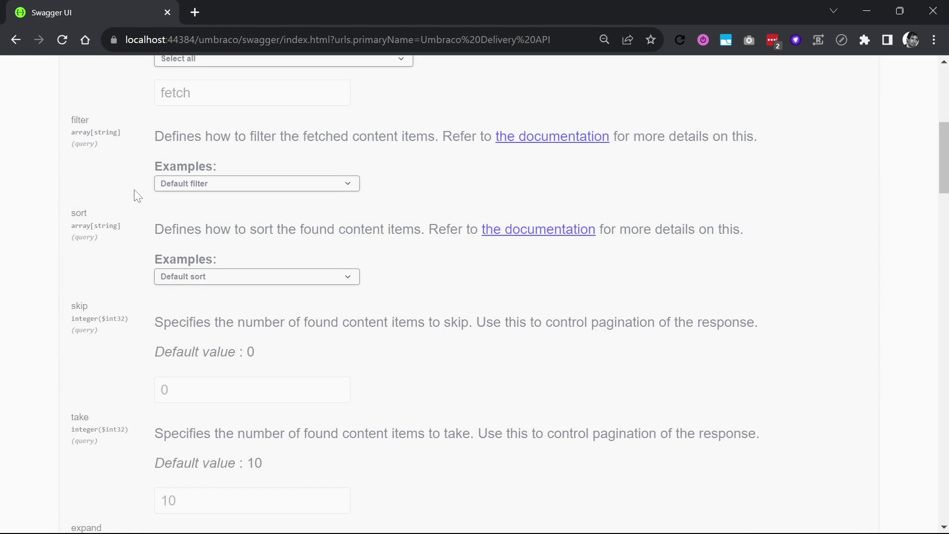
scroll(138, 196, "down", 13)
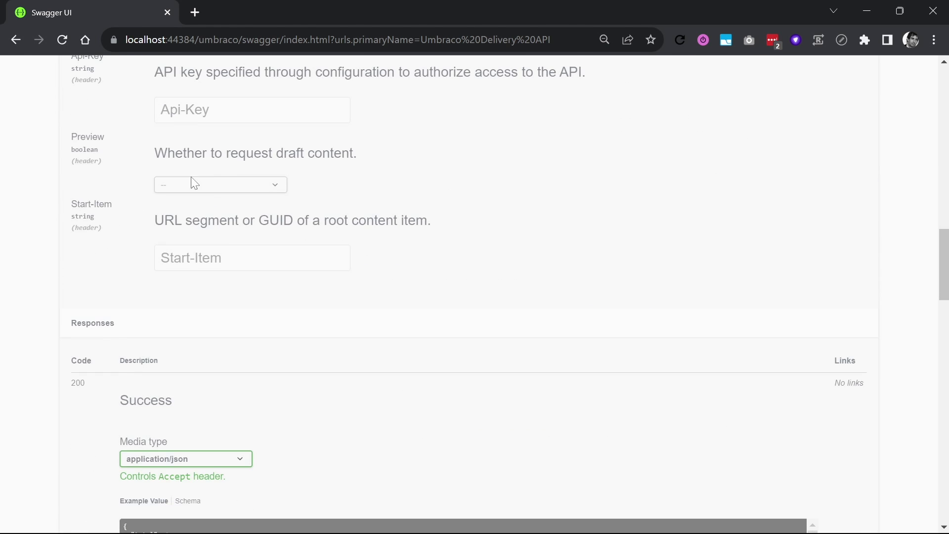
scroll(194, 184, "up", 12)
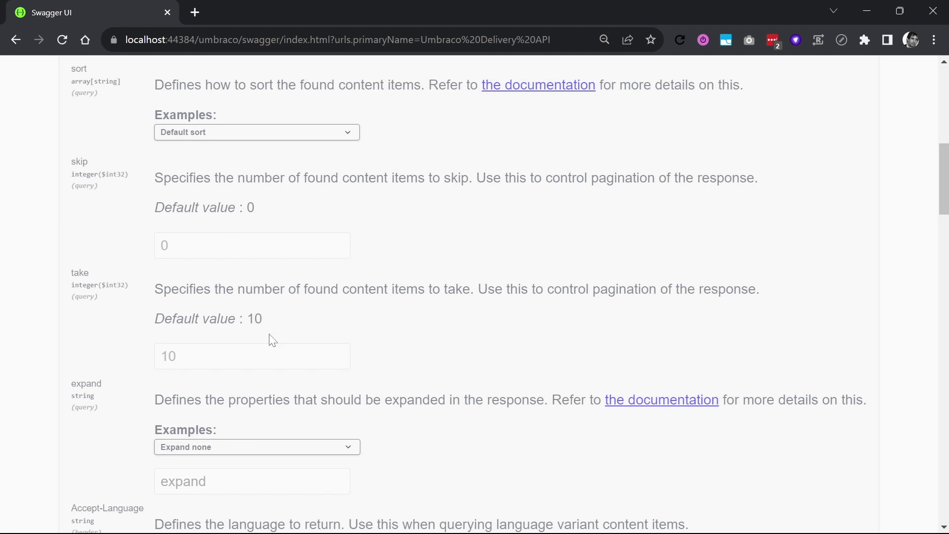
scroll(237, 452, "down", 3)
left_click(213, 303)
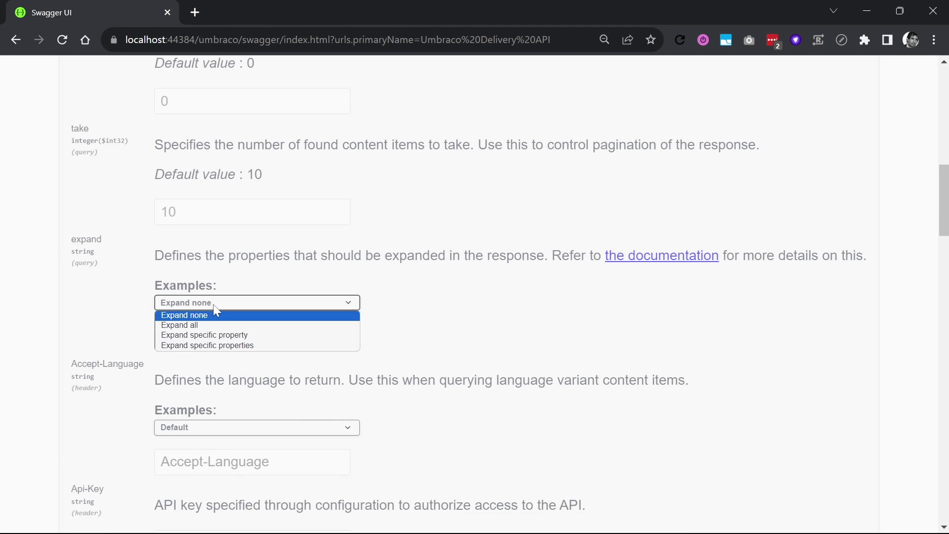
scroll(517, 348, "down", 7)
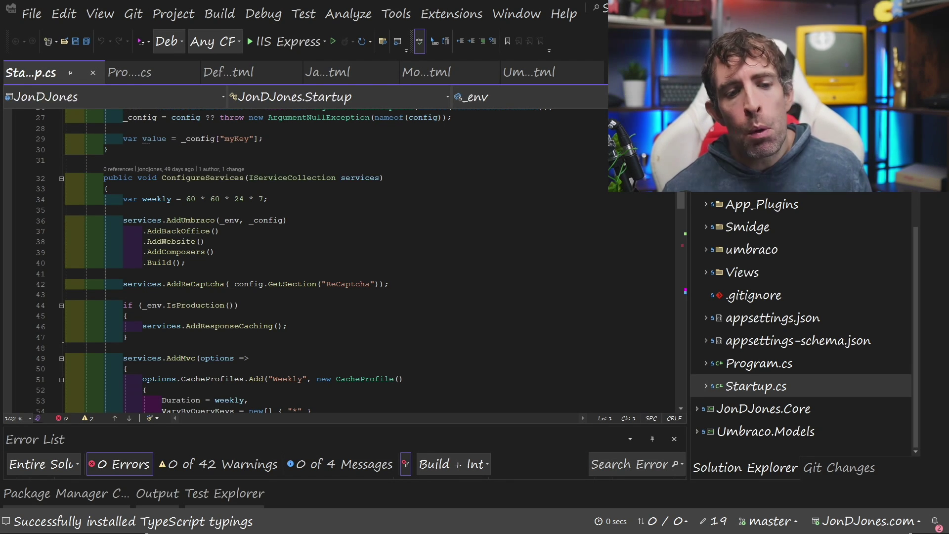
Mark Startup.cs and Program.cs in Solution Explorer, then switch to the v12 project's Program.cs
mouse_move(736, 289)
left_mouse_down()
mouse_move(712, 292)
mouse_move(638, 418)
mouse_move(939, 342)
mouse_move(717, 255)
left_mouse_up()
left_click_drag(567, 386, 681, 380)
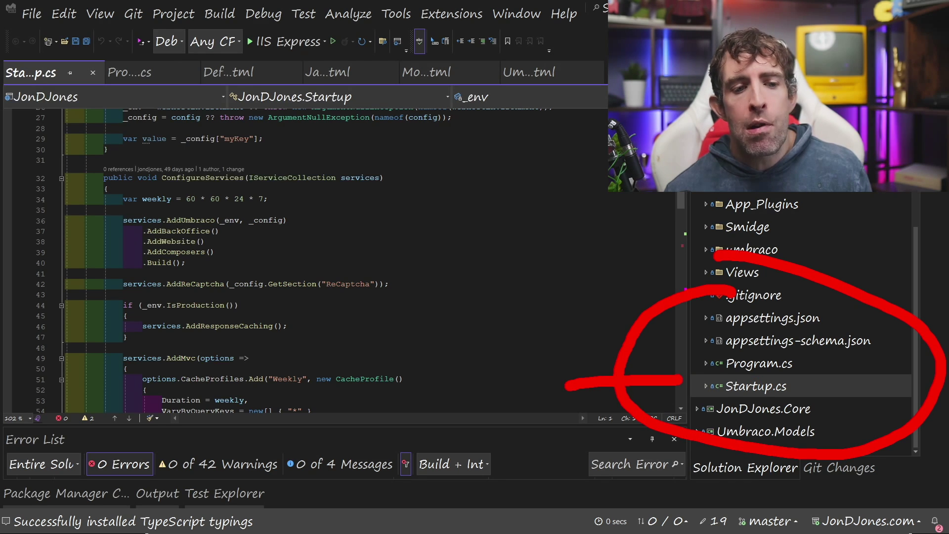
key("Escape")
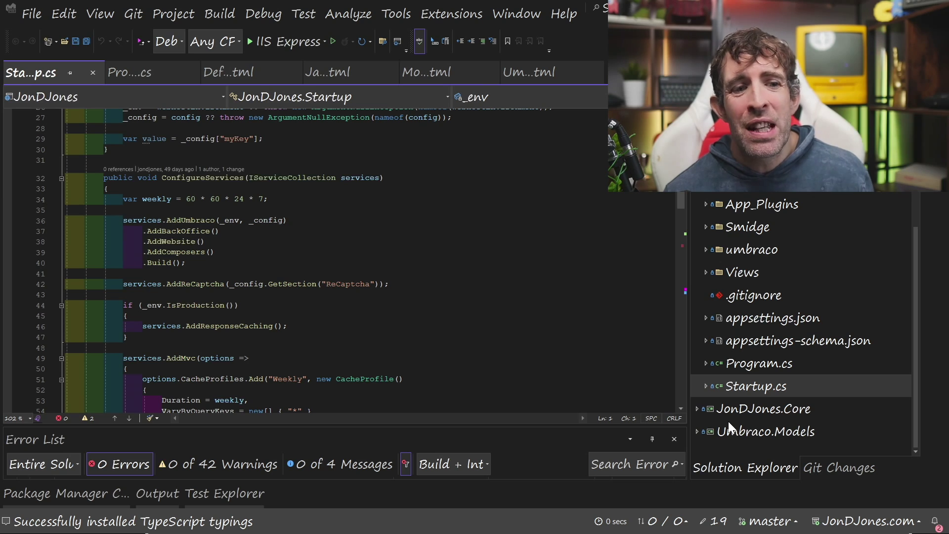
key("ctrl+2")
mouse_move(765, 327)
left_mouse_down()
mouse_move(704, 320)
mouse_move(846, 393)
mouse_move(742, 313)
left_mouse_up()
left_click_drag(697, 385, 807, 375)
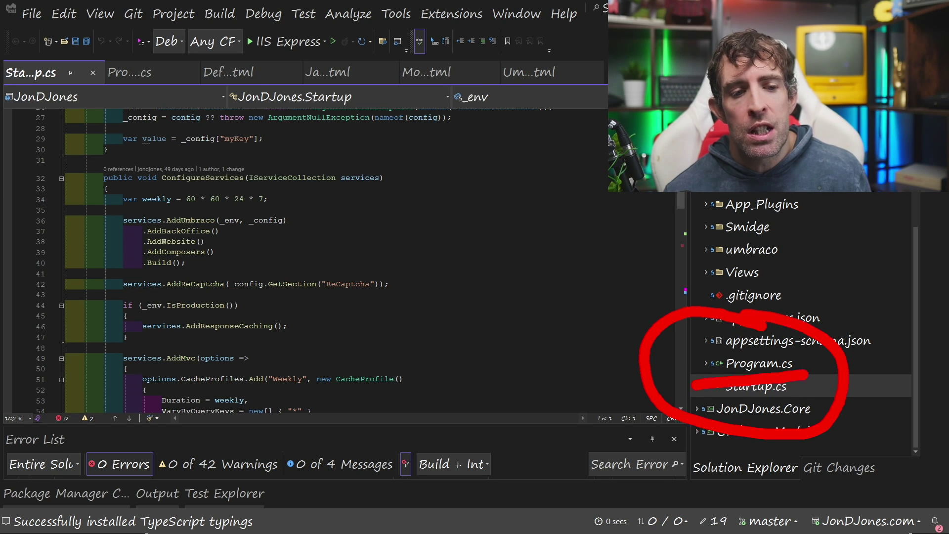
key("Escape")
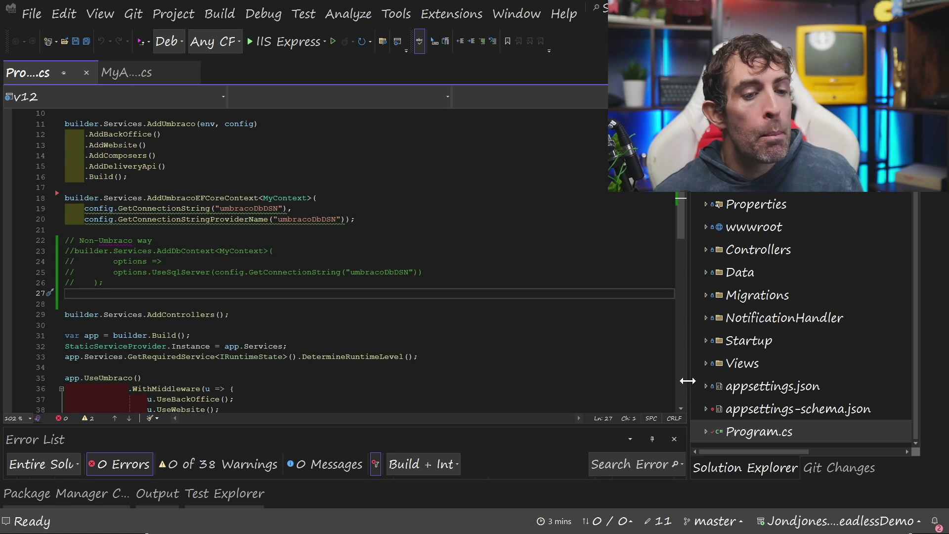
Mark the v12 Program.cs service registrations and place the cursor at the end of the AddControllers line
mouse_move(732, 388)
left_mouse_down()
mouse_move(895, 524)
mouse_move(749, 366)
left_mouse_up()
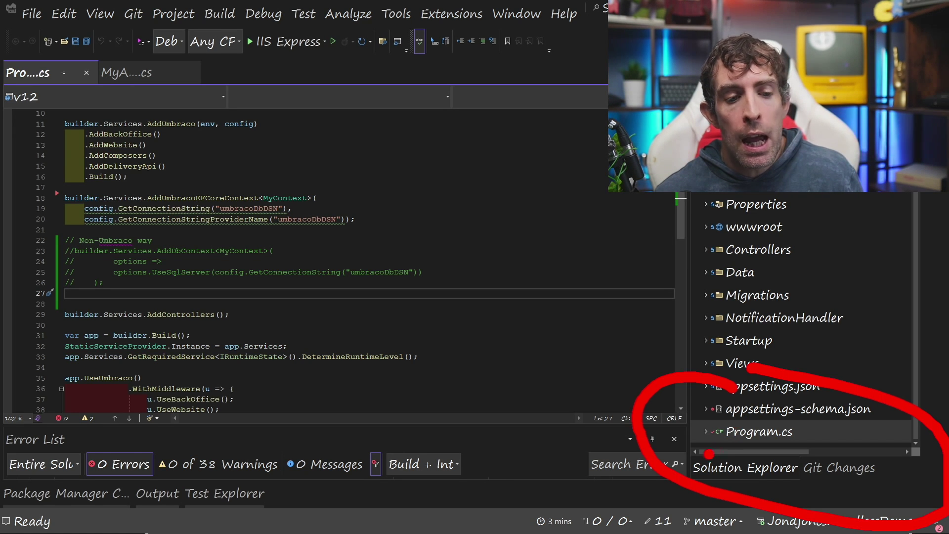
left_click_drag(709, 454, 873, 444)
key("Escape")
left_click(229, 314)
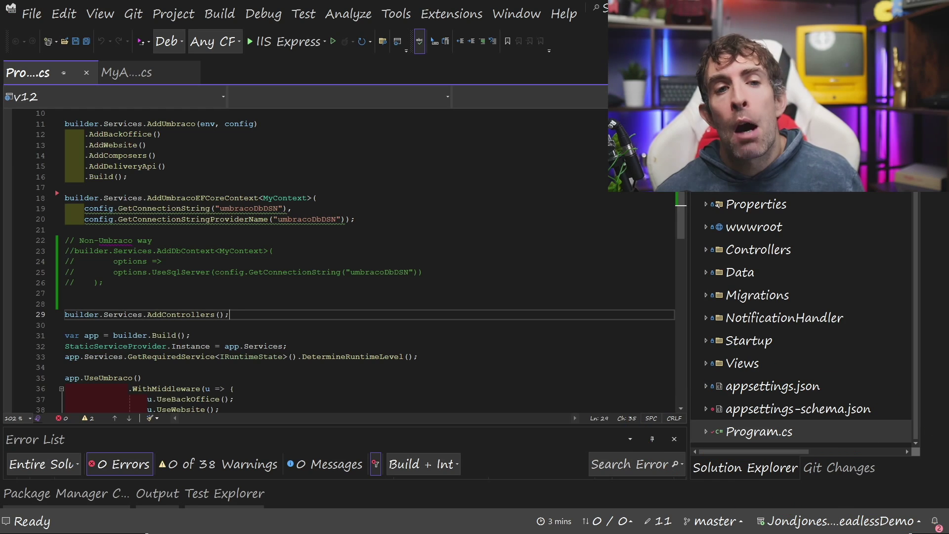
Annotate the v12 startup code further down and select lines 31 to 33 for app build and run
scroll(229, 314, "down", 2)
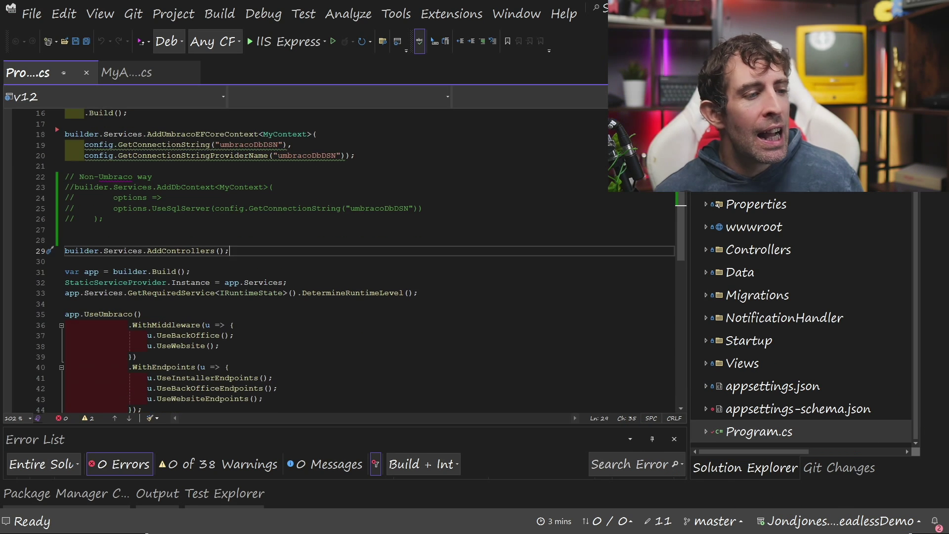
mouse_move(191, 203)
left_mouse_down()
mouse_move(7, 237)
mouse_move(534, 304)
mouse_move(295, 144)
left_mouse_up()
left_click_drag(44, 312, 127, 312)
left_click_drag(203, 308, 335, 308)
mouse_move(218, 251)
left_mouse_down()
mouse_move(110, 218)
mouse_move(635, 302)
mouse_move(263, 223)
mouse_move(306, 228)
left_mouse_up()
key("Escape")
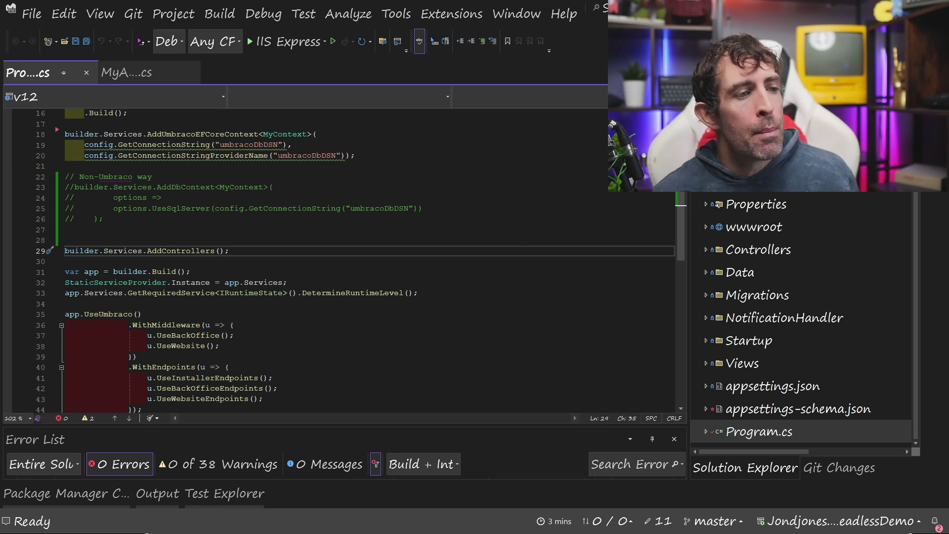
left_click_drag(418, 293, 69, 271)
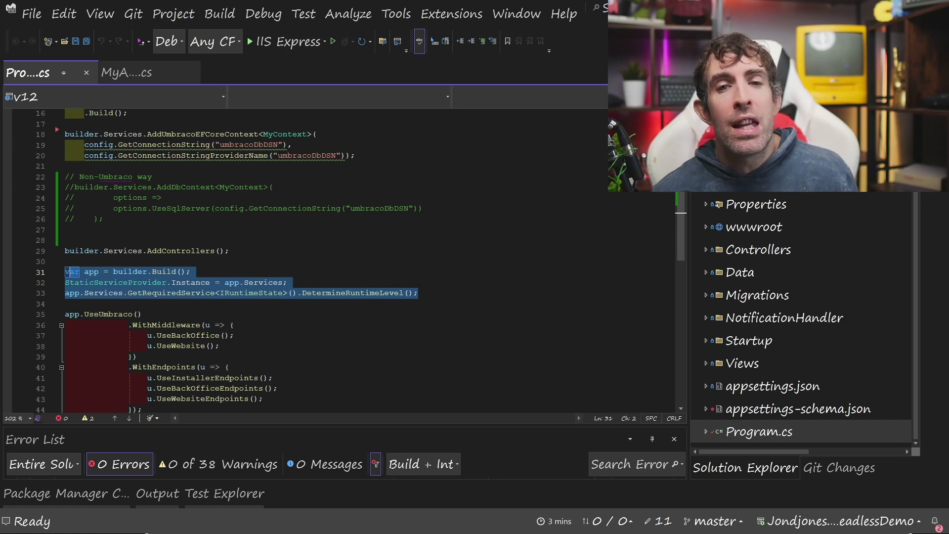
left_click_drag(418, 293, 66, 271)
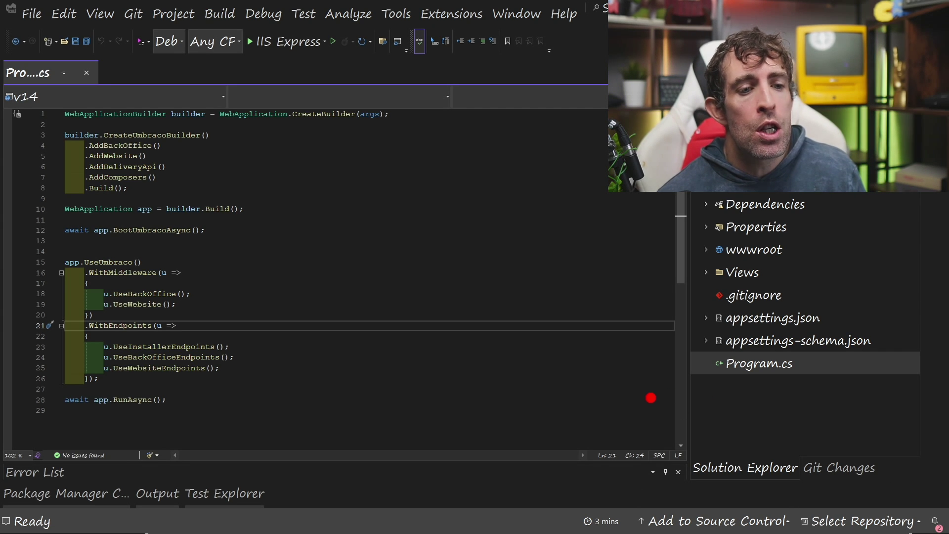
left_click_drag(651, 398, 839, 383)
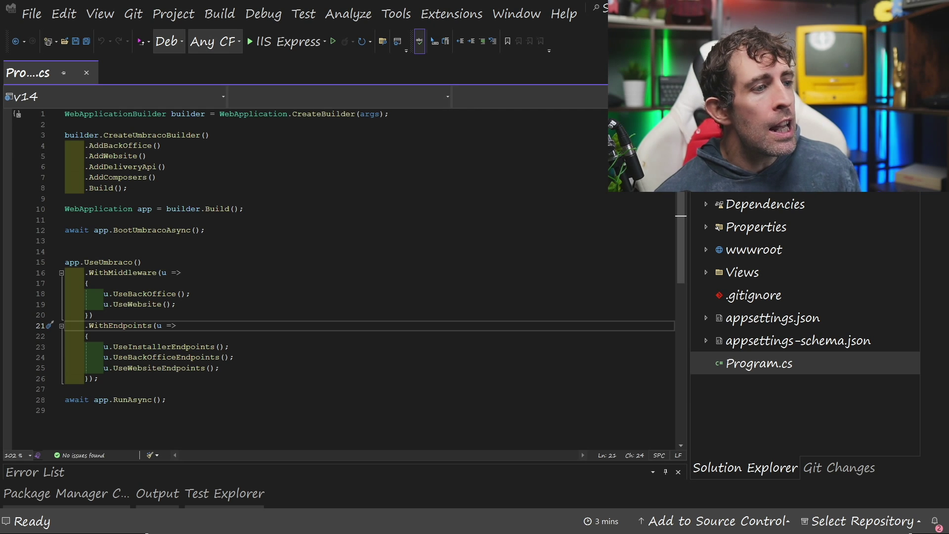
mouse_move(148, 293)
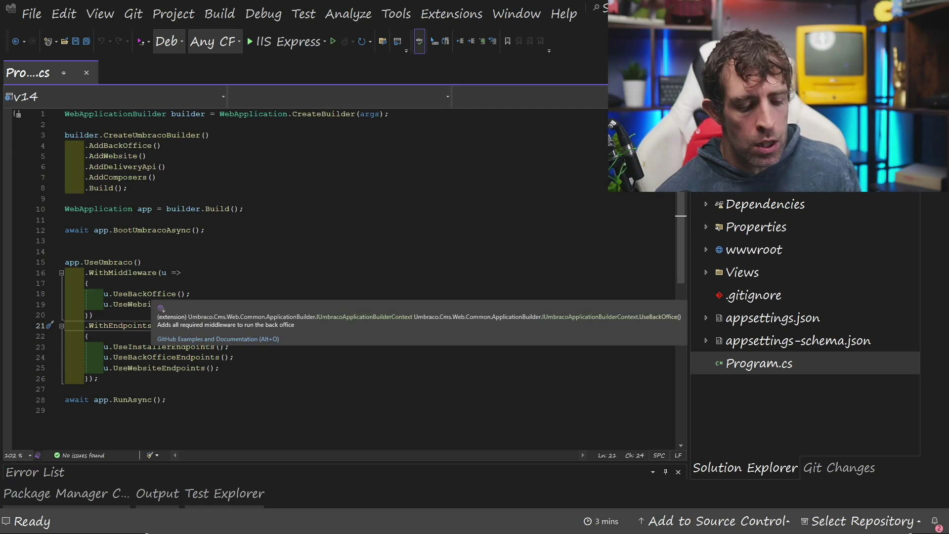
left_click_drag(31, 240, 244, 241)
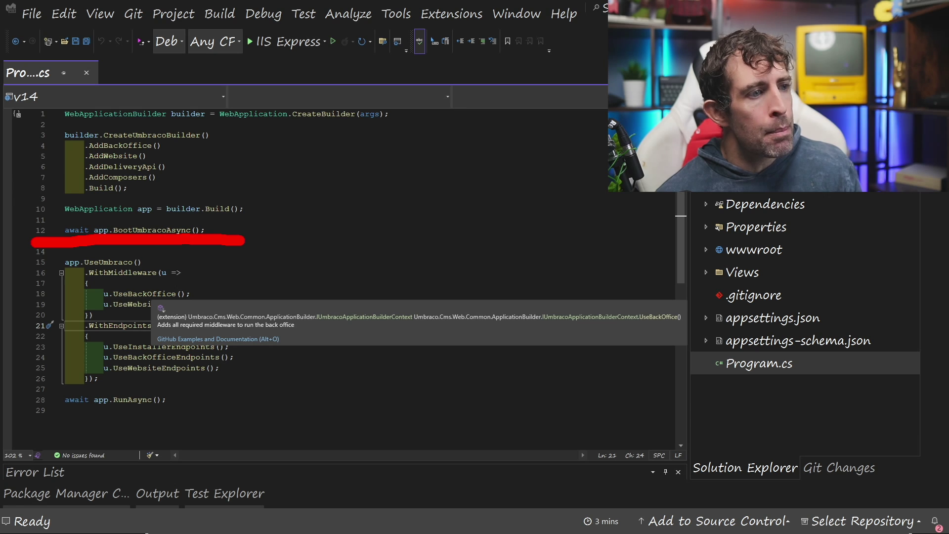
mouse_move(157, 195)
left_mouse_down()
mouse_move(239, 285)
mouse_move(131, 181)
left_mouse_up()
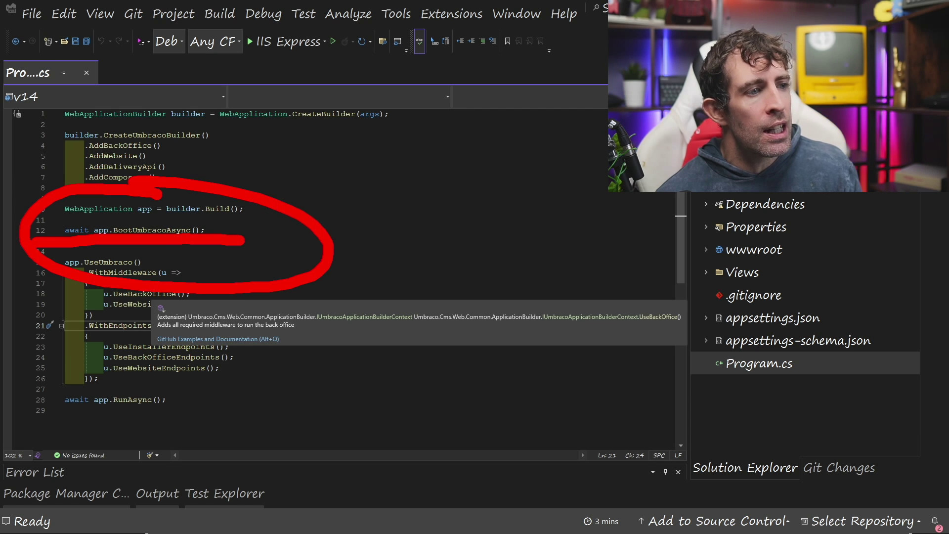
key("Escape")
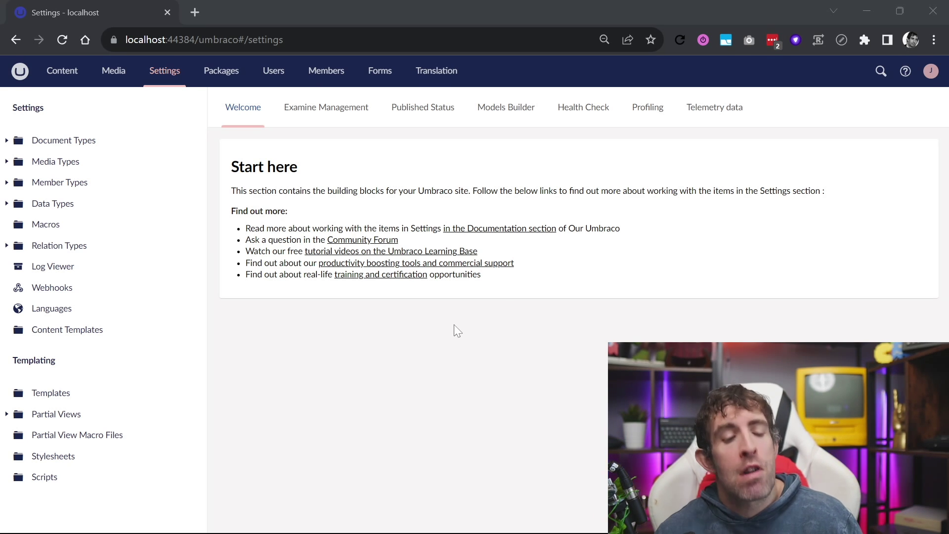
left_click(93, 256)
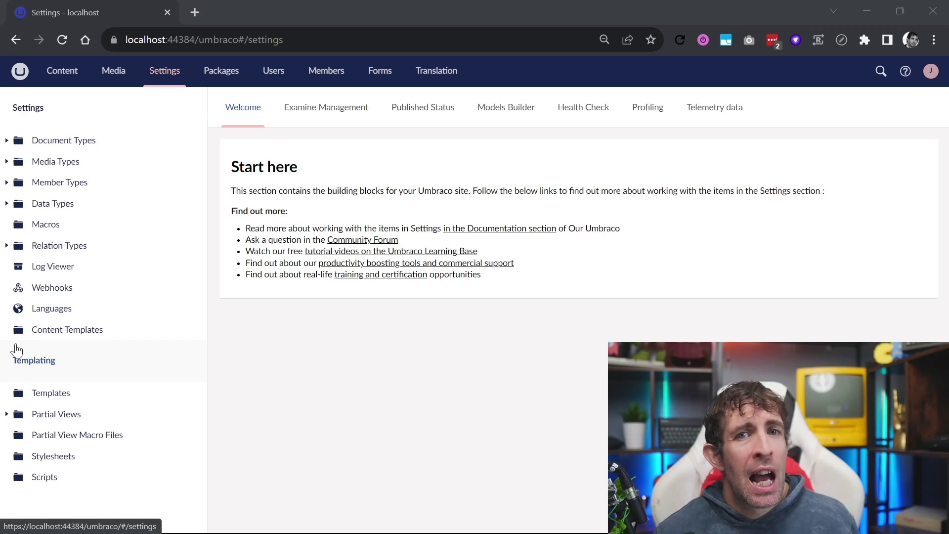
left_click(18, 291)
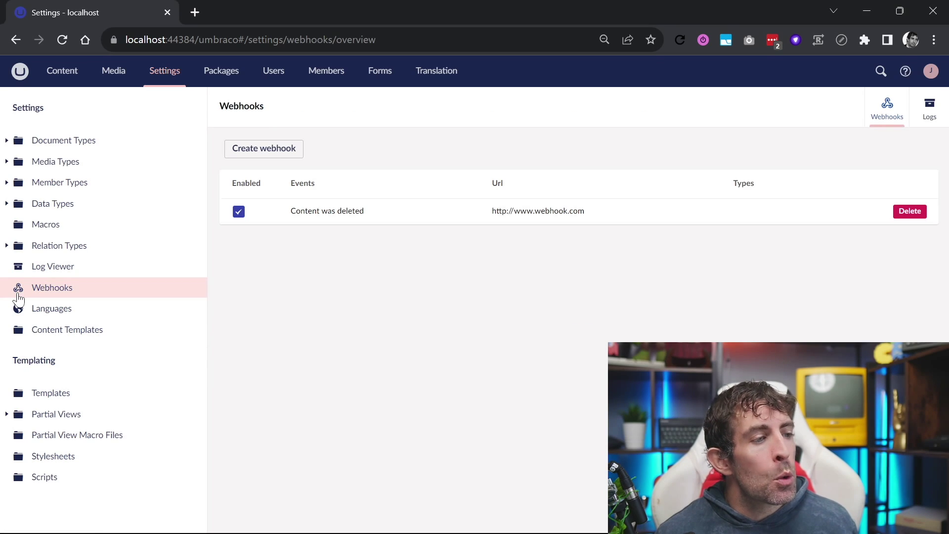